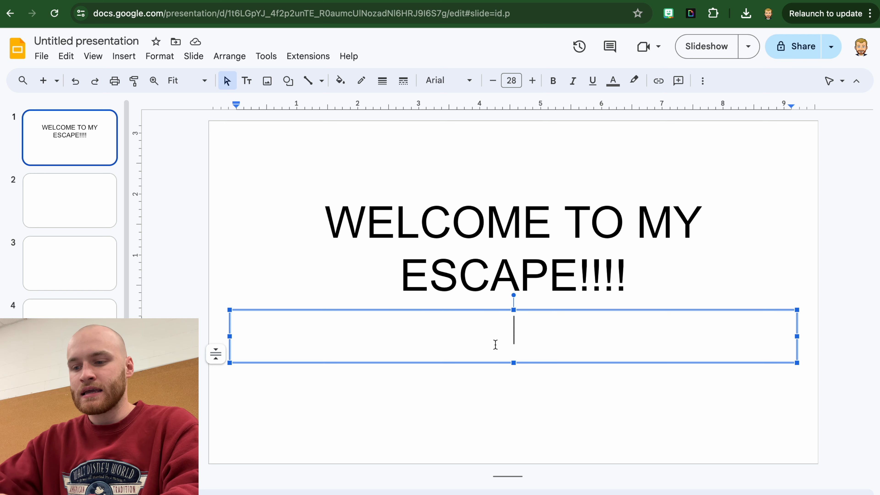
# Enter the subtitle "Do not use arrow keys CLICK THROUGH ONLY" on the welcome slide
pyautogui.write('D')
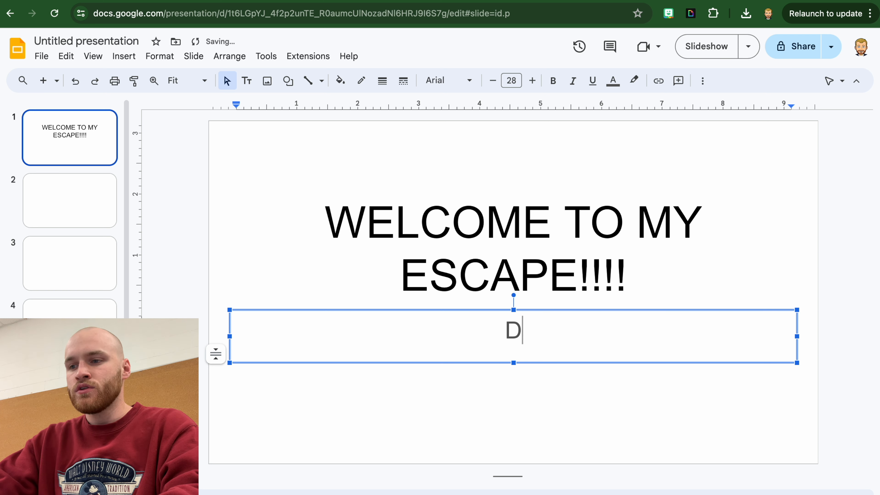
pyautogui.write('o not use ')
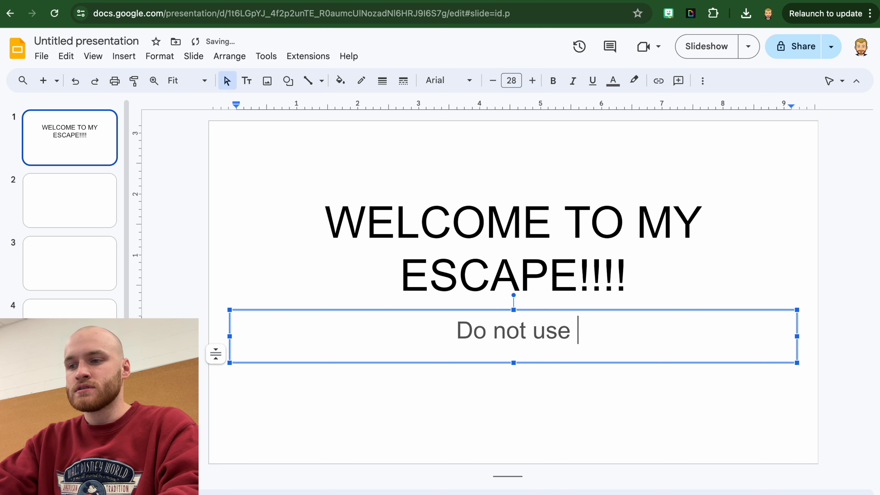
pyautogui.write('arrow ke')
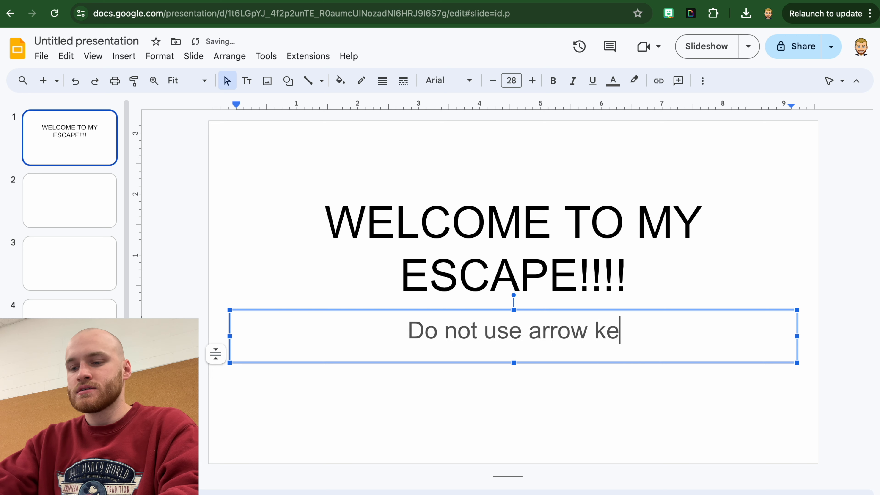
pyautogui.write('ys CLICK THROUG')
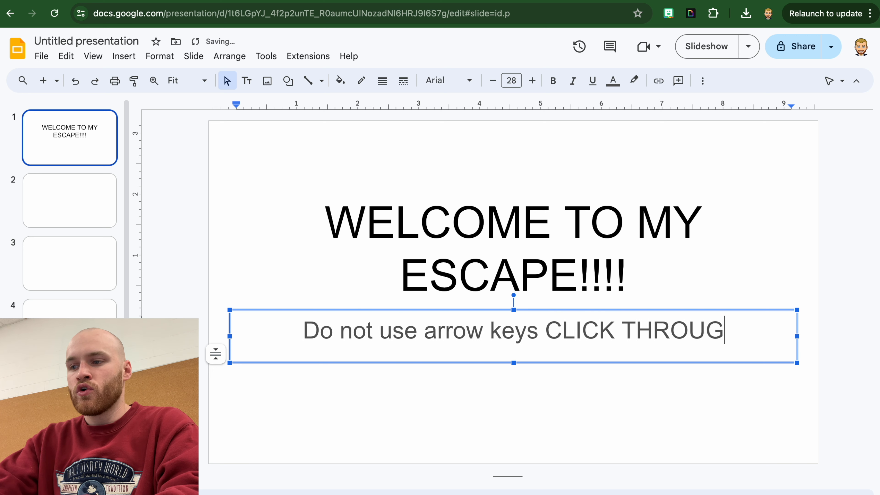
pyautogui.write('H ONLY')
pyautogui.click(618, 400)
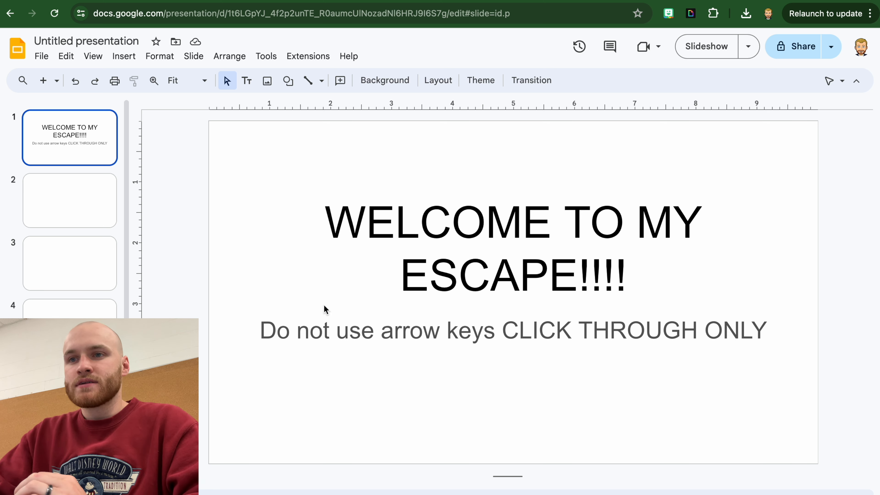
# Insert the red arrow image from the Escape Room tutorial folder in Google Drive onto slide 1
pyautogui.click(134, 58)
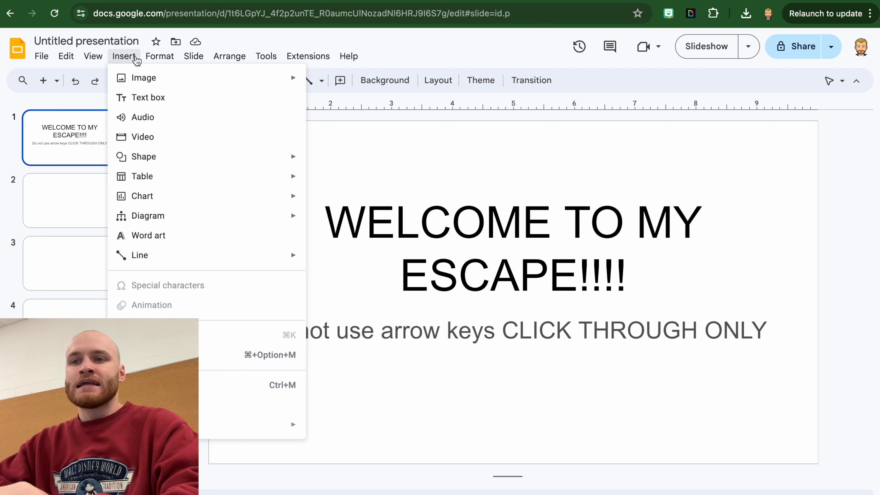
pyautogui.moveTo(141, 78)
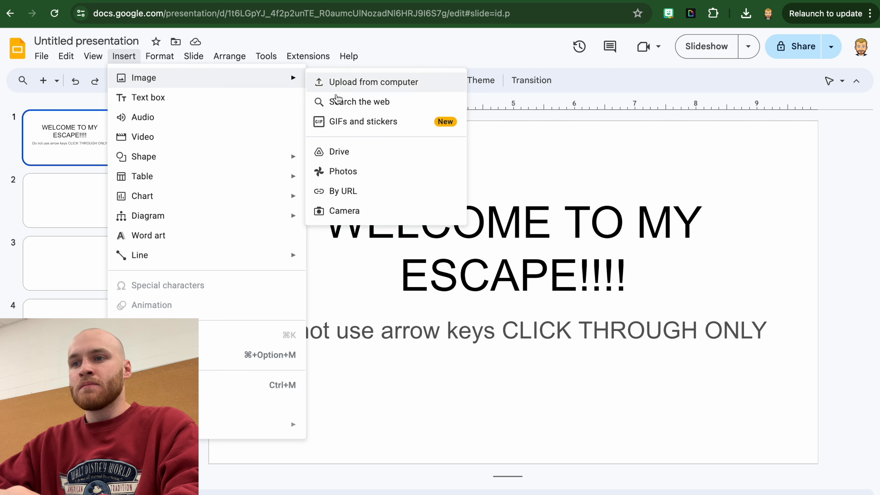
pyautogui.click(370, 154)
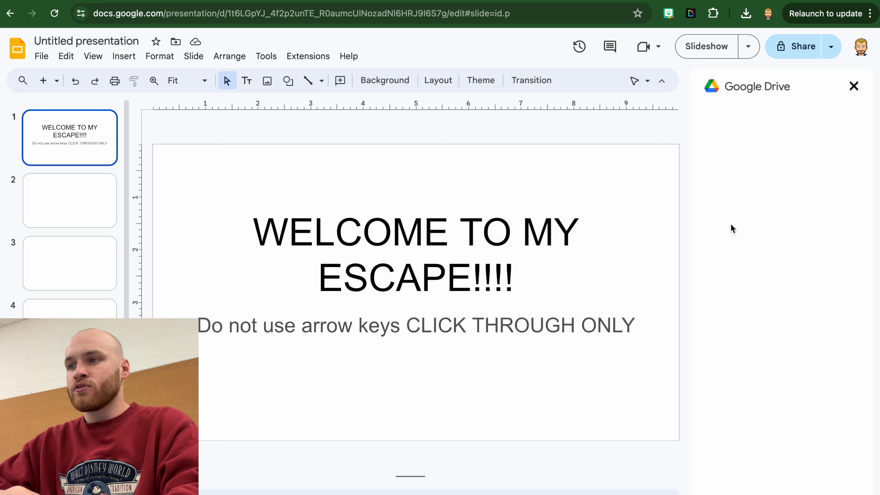
pyautogui.click(771, 133)
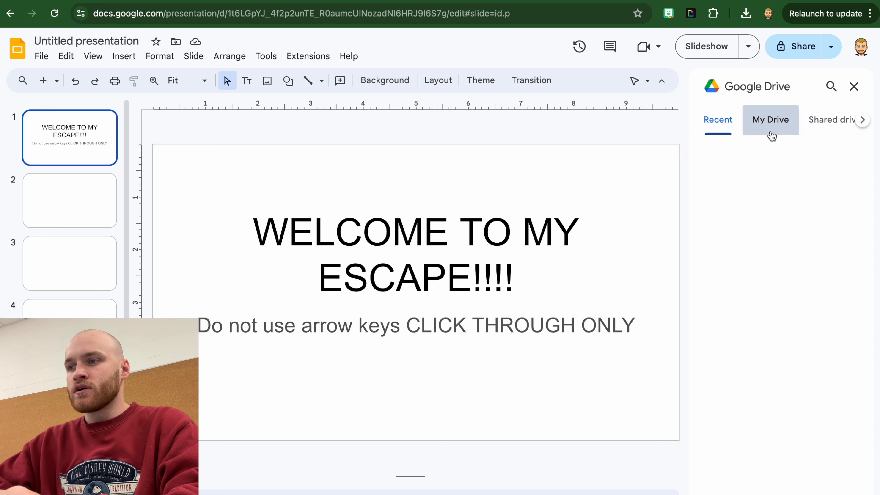
pyautogui.click(747, 344)
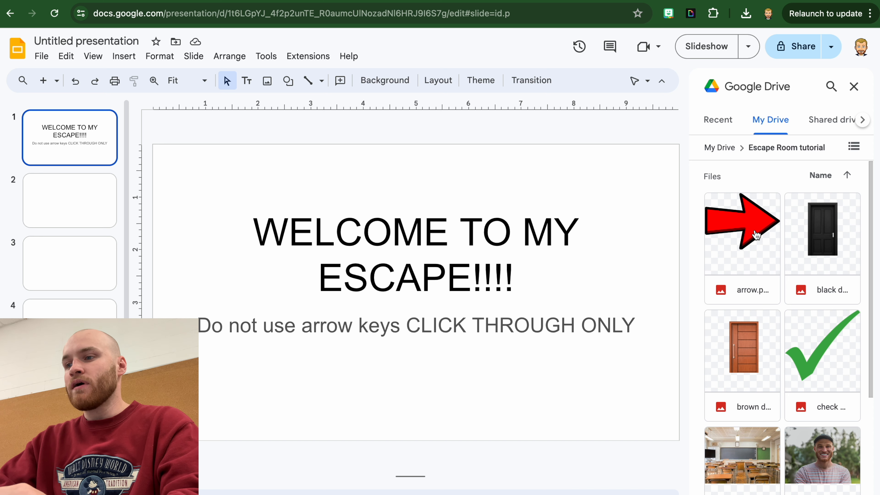
pyautogui.click(743, 243)
pyautogui.doubleClick(743, 243)
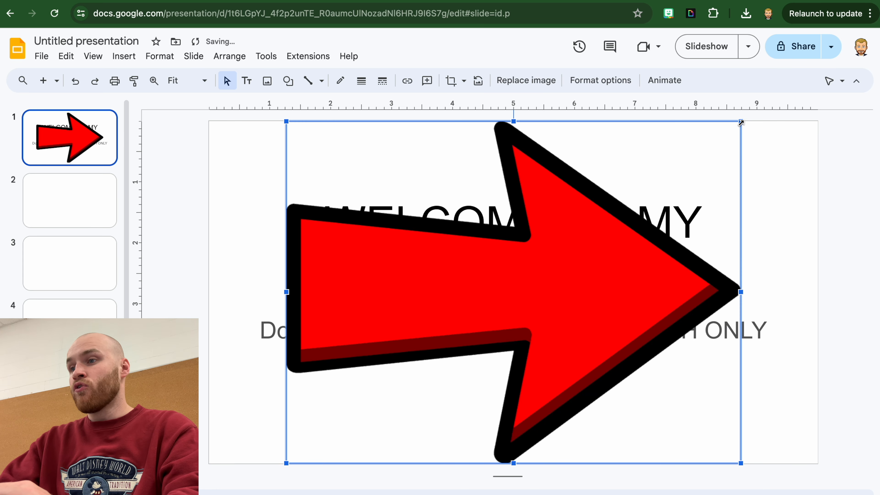
# Shrink the red arrow to about one-seventh of the slide's width and place it in the slide's lower-right corner
pyautogui.moveTo(741, 122); pyautogui.dragTo(427, 461)
pyautogui.moveTo(366, 432); pyautogui.dragTo(721, 429)
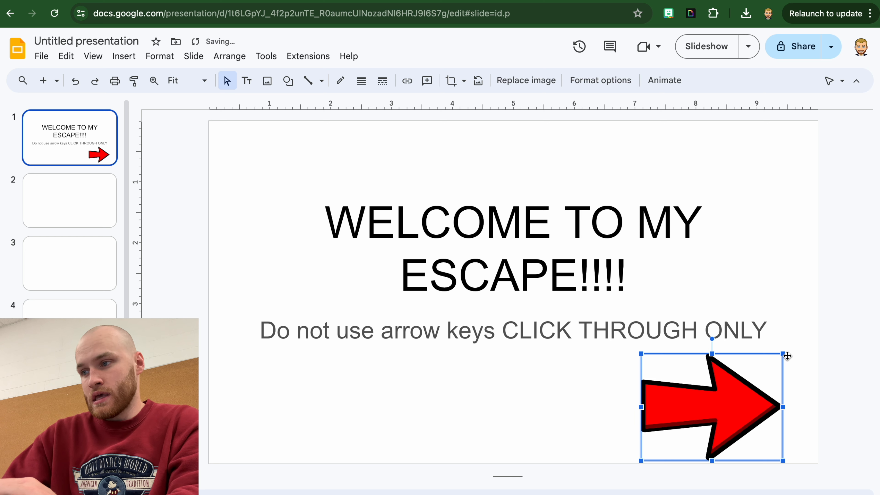
pyautogui.moveTo(783, 351); pyautogui.dragTo(731, 387)
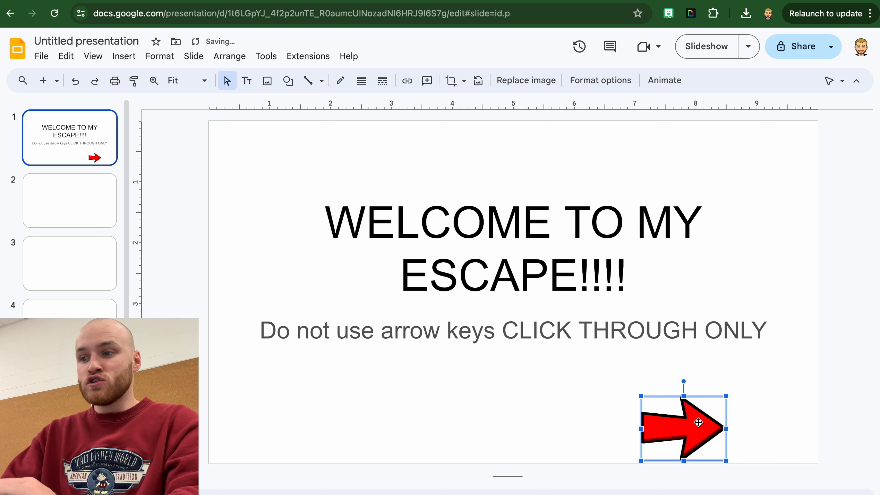
pyautogui.moveTo(699, 422); pyautogui.dragTo(746, 405)
pyautogui.click(574, 413)
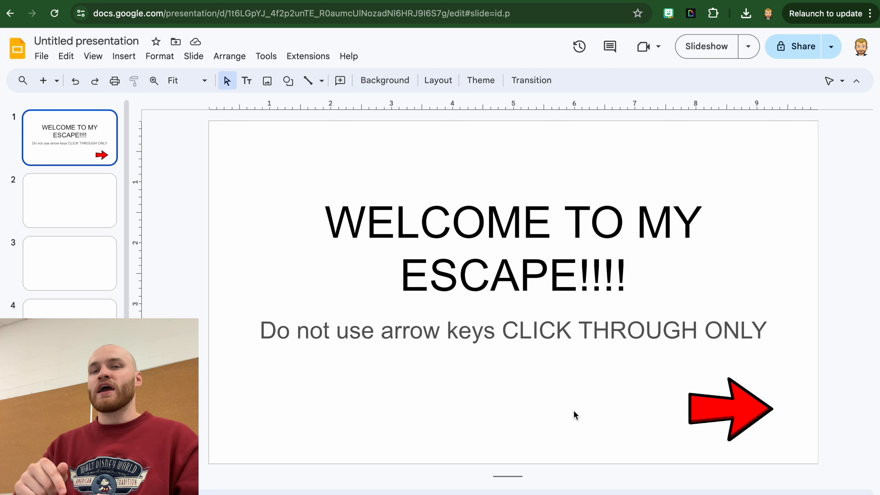
pyautogui.click(720, 412)
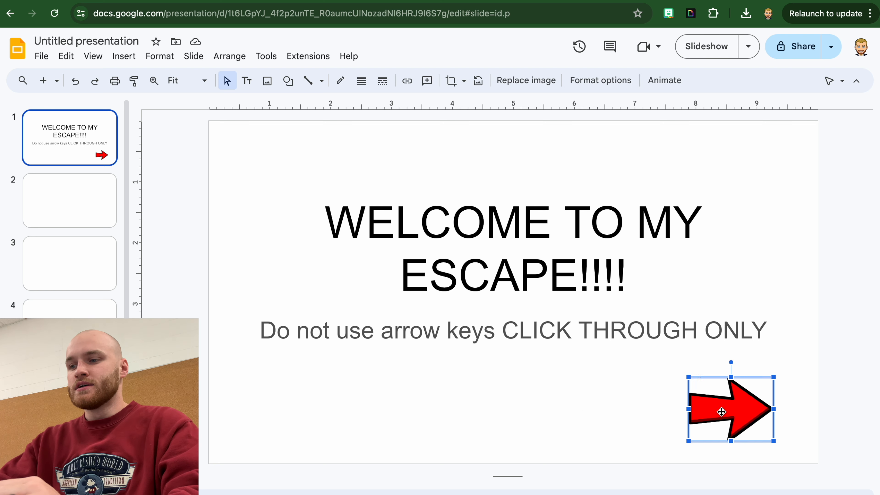
pyautogui.moveTo(721, 412); pyautogui.dragTo(745, 411)
# Add a text box reading "SLIDE 2" to the second slide
pyautogui.click(59, 207)
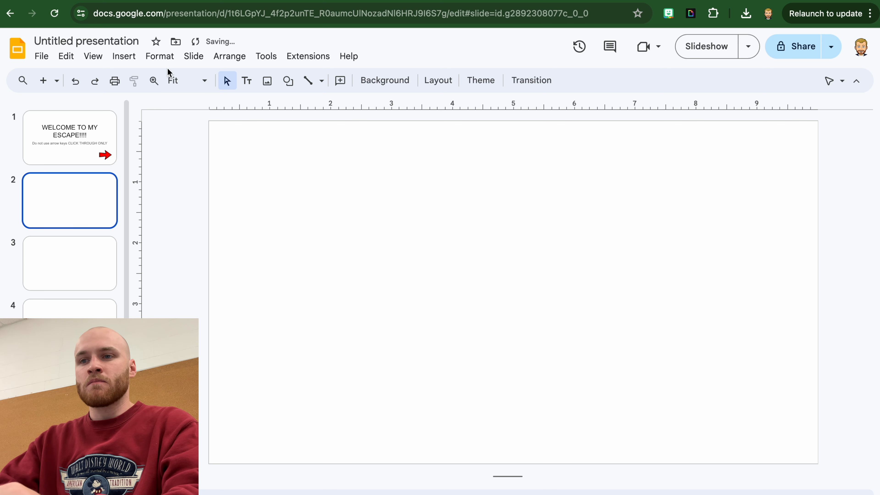
pyautogui.click(123, 57)
pyautogui.click(177, 98)
pyautogui.click(381, 215)
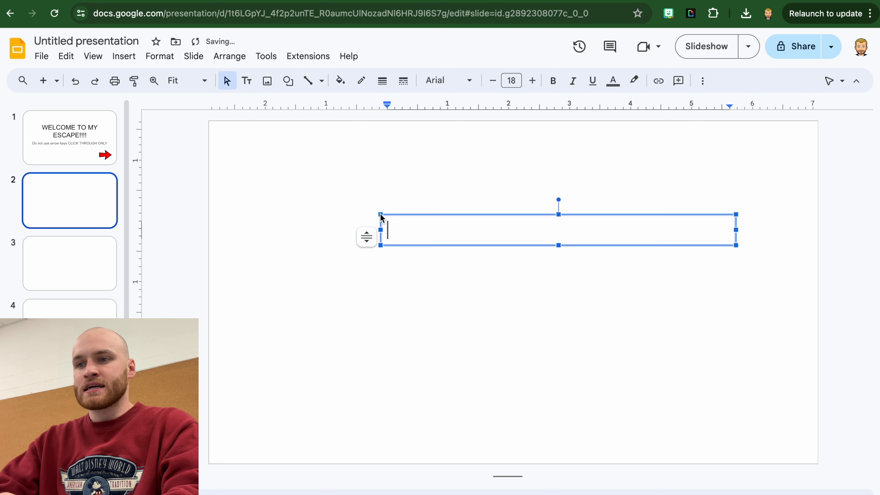
pyautogui.write('SLIDE 2')
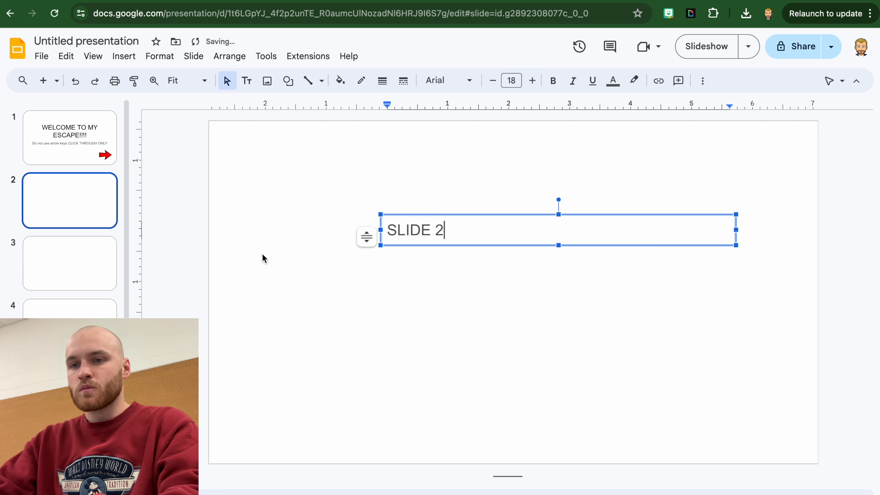
# Add a text box reading "SLIDE 3" to the third slide
pyautogui.click(14, 274)
pyautogui.click(124, 56)
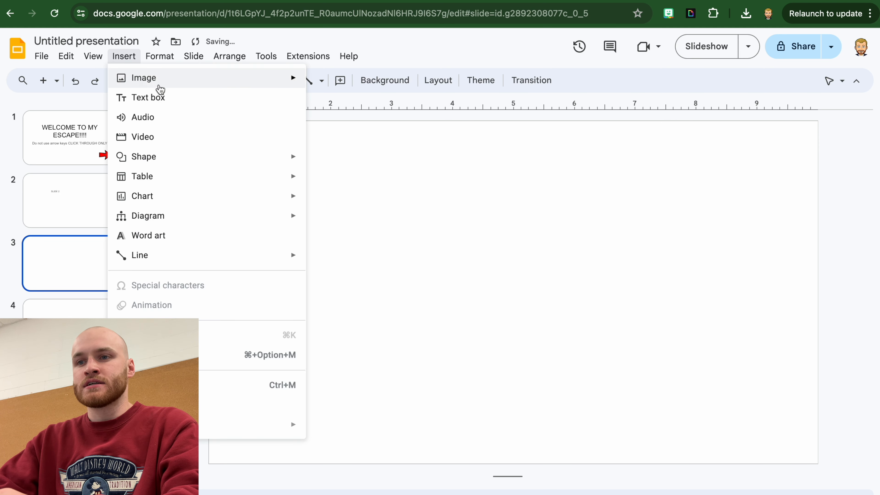
pyautogui.click(158, 93)
pyautogui.click(277, 229)
pyautogui.write('SLID')
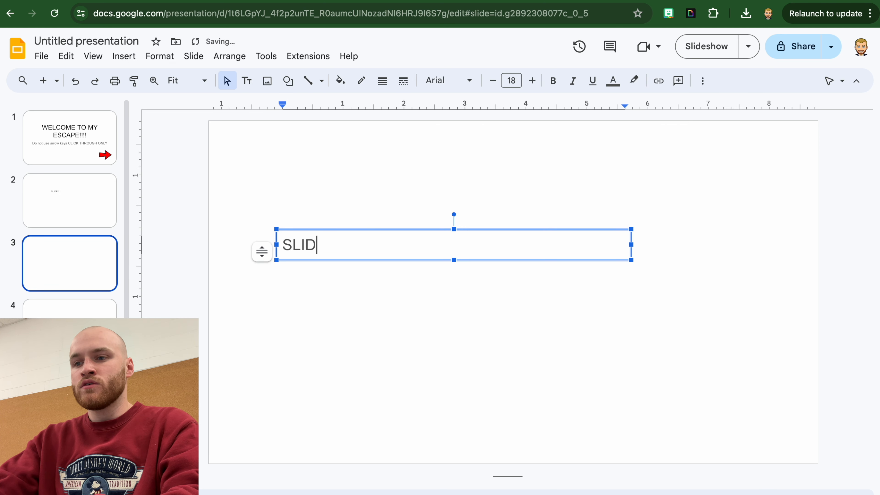
pyautogui.write('E 3')
pyautogui.click(424, 171)
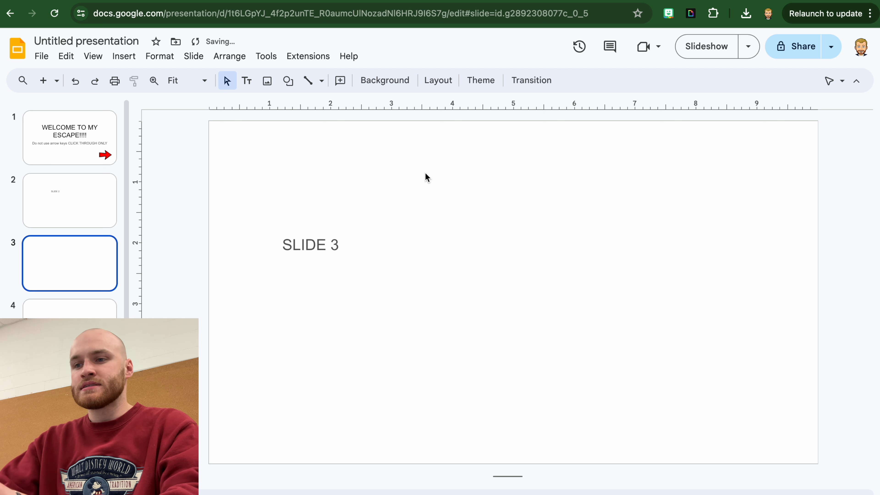
pyautogui.click(382, 251)
# Cover slide 1 with a rectangle extending slightly past the slide's edges and make its fill transparent
pyautogui.click(104, 196)
pyautogui.click(94, 135)
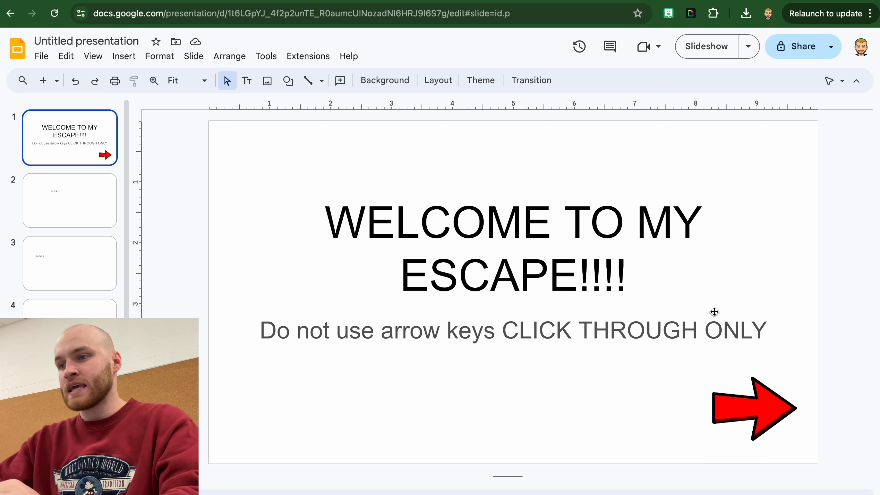
pyautogui.click(124, 57)
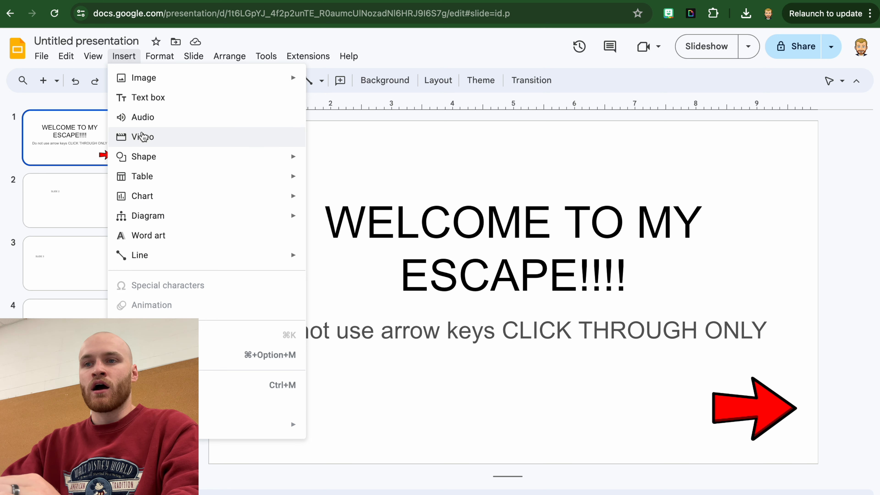
pyautogui.moveTo(156, 162)
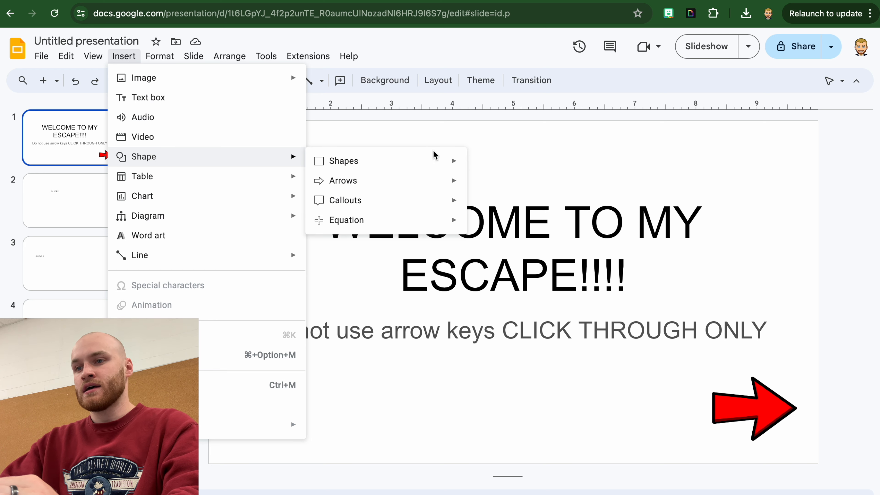
pyautogui.moveTo(428, 167)
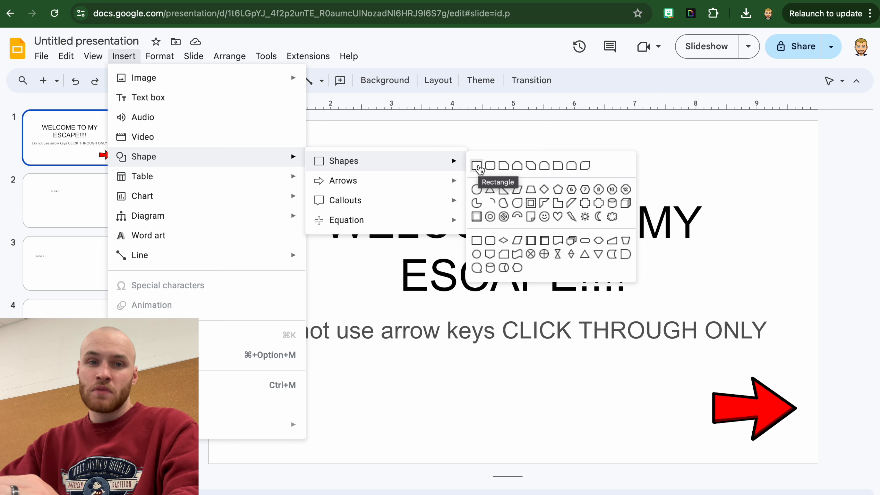
pyautogui.click(477, 167)
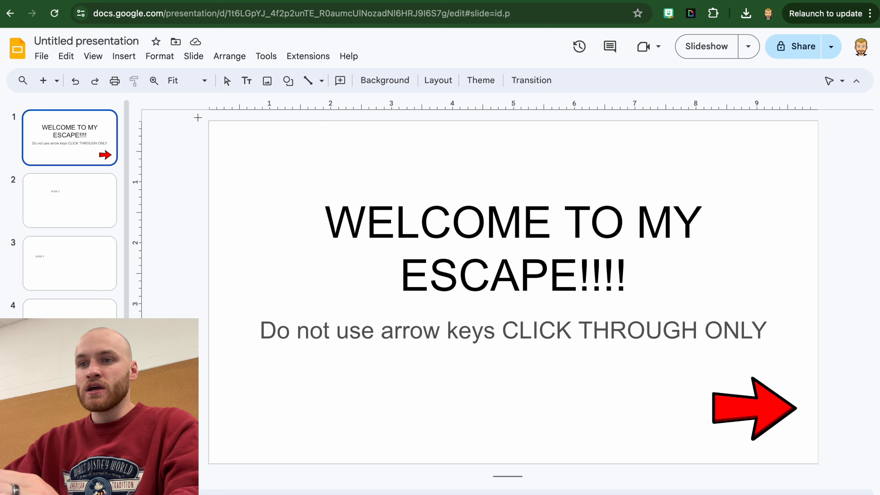
pyautogui.moveTo(198, 118)
pyautogui.mouseDown()
pyautogui.moveTo(282, 172)
pyautogui.moveTo(635, 331)
pyautogui.moveTo(791, 429)
pyautogui.moveTo(834, 476)
pyautogui.moveTo(832, 467)
pyautogui.mouseUp()
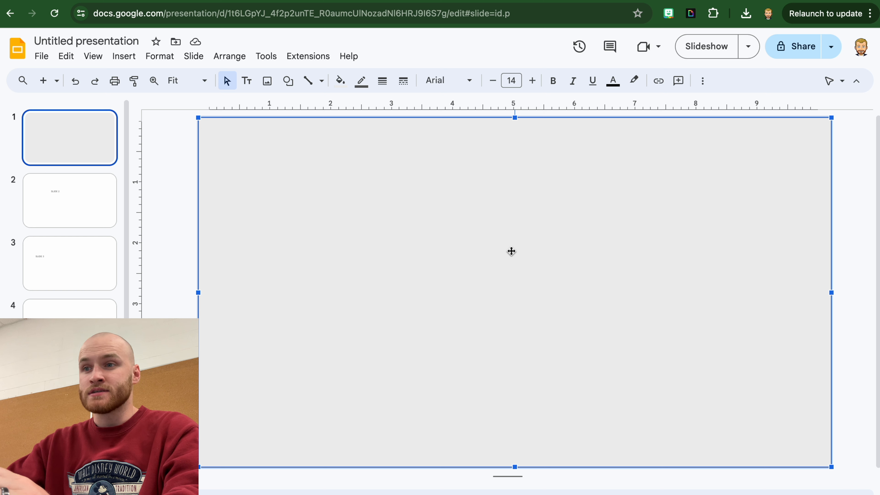
pyautogui.click(339, 90)
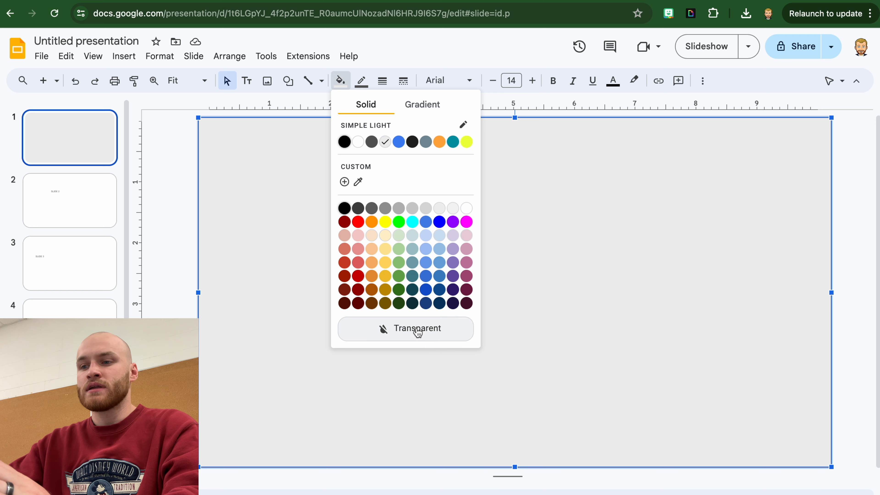
pyautogui.click(436, 332)
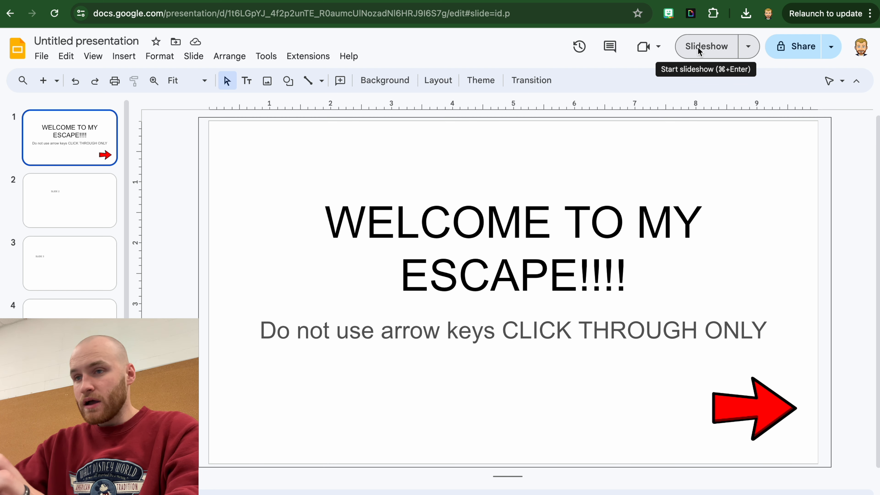
# Run the slideshow from slide 1, test selecting an area away from the red arrow, and exit the presentation
pyautogui.click(698, 46)
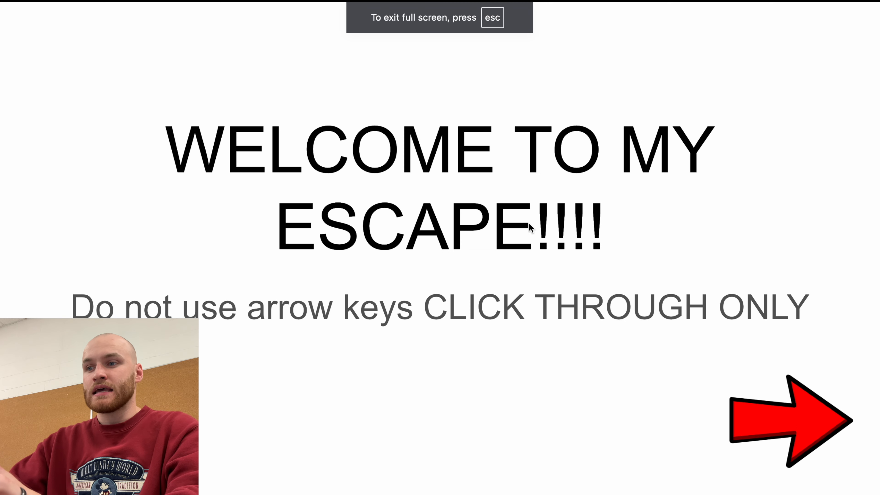
pyautogui.click(680, 209)
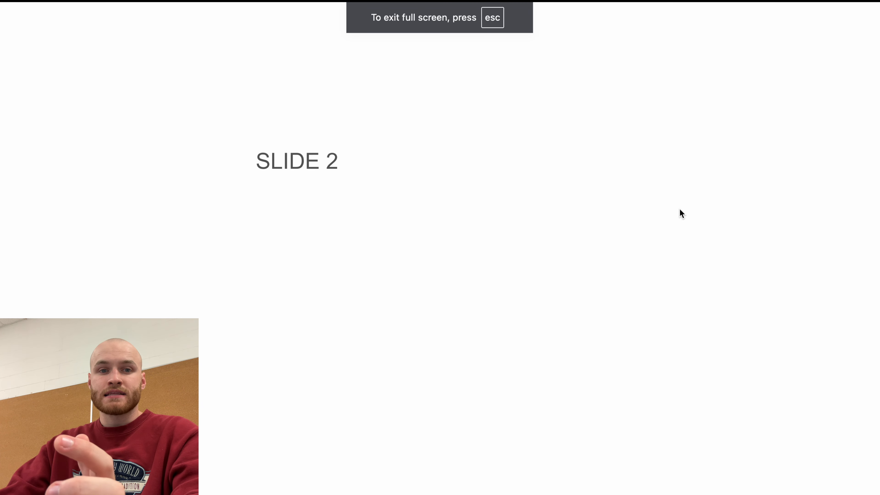
pyautogui.press('Escape')
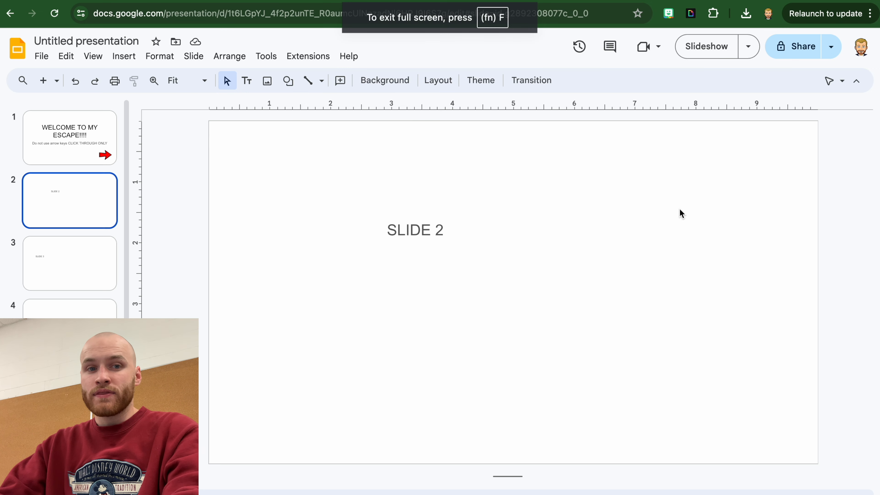
# Link the transparent cover rectangle on slide 1 to "Slide 1: WELCOME TO MY ESCAPE!!!!" and briefly preview it in the slideshow
pyautogui.click(109, 171)
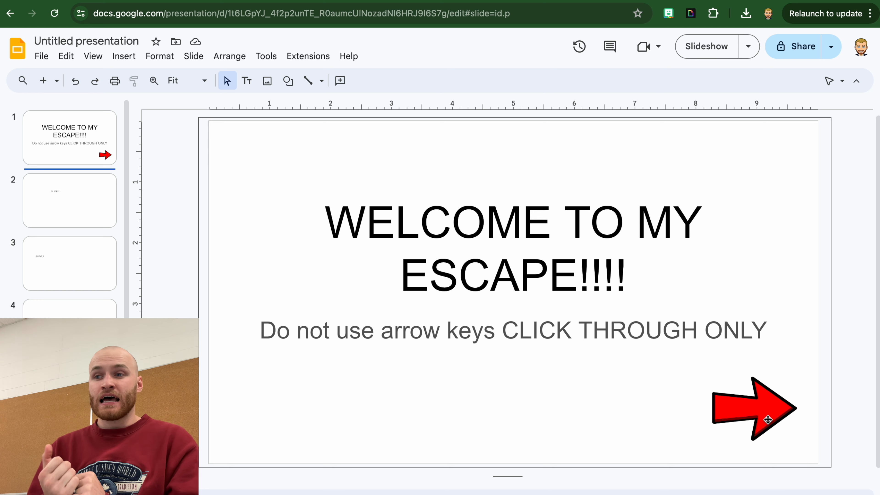
pyautogui.click(508, 418)
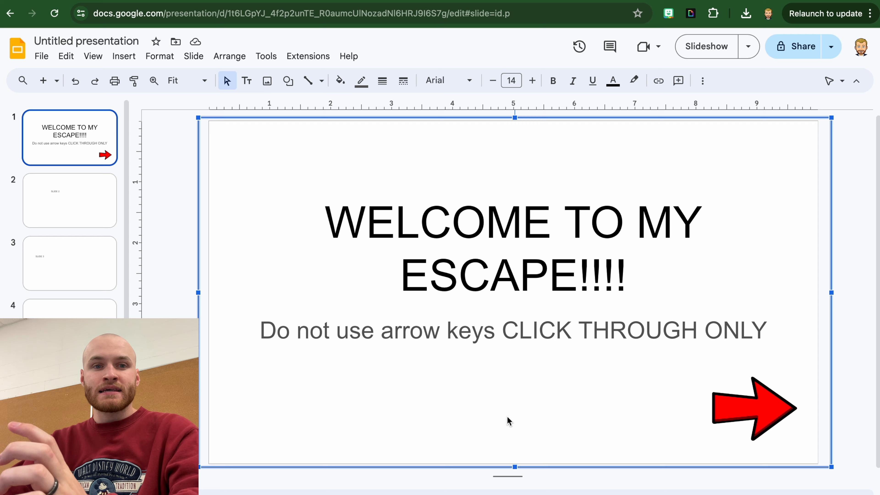
pyautogui.rightClick(480, 412)
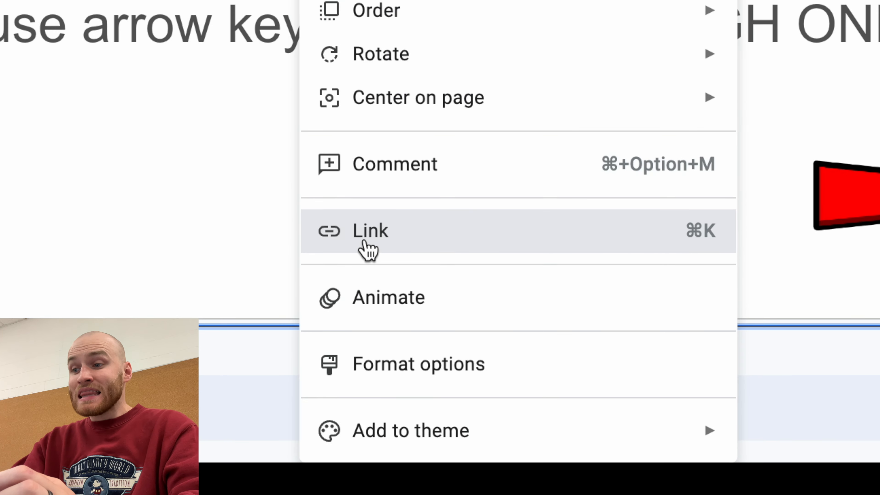
pyautogui.click(370, 264)
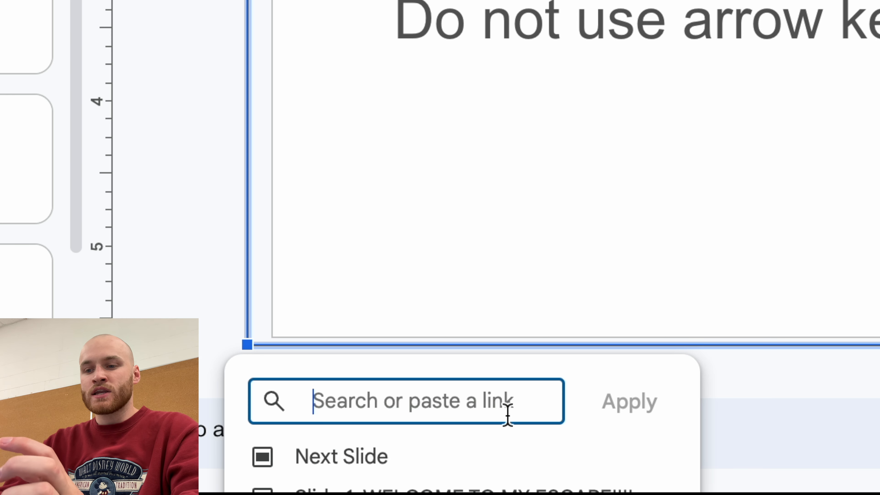
pyautogui.write('welcome')
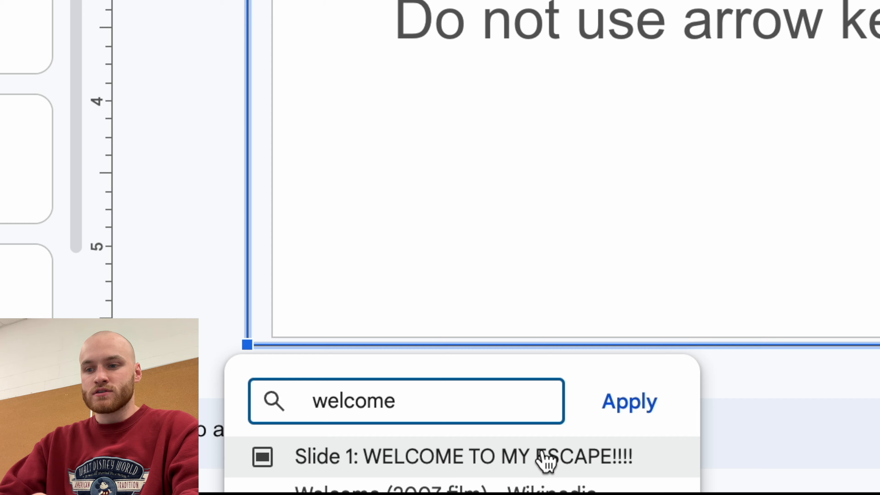
pyautogui.click(545, 458)
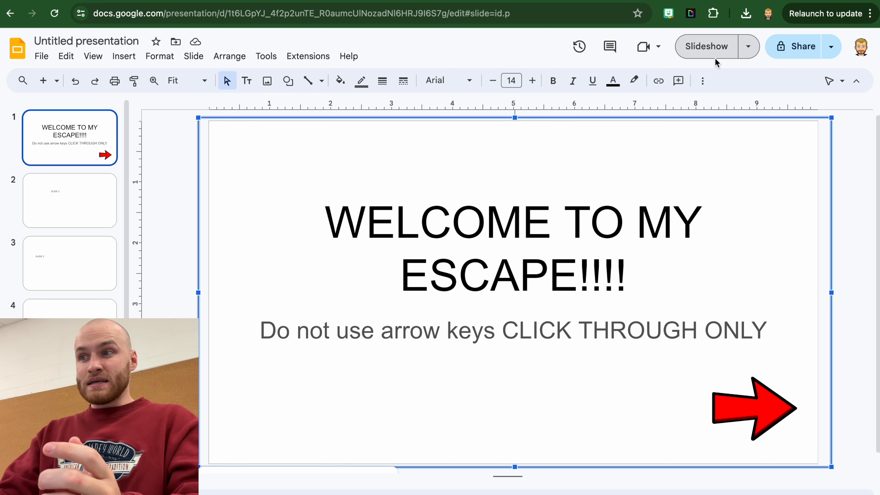
pyautogui.click(712, 50)
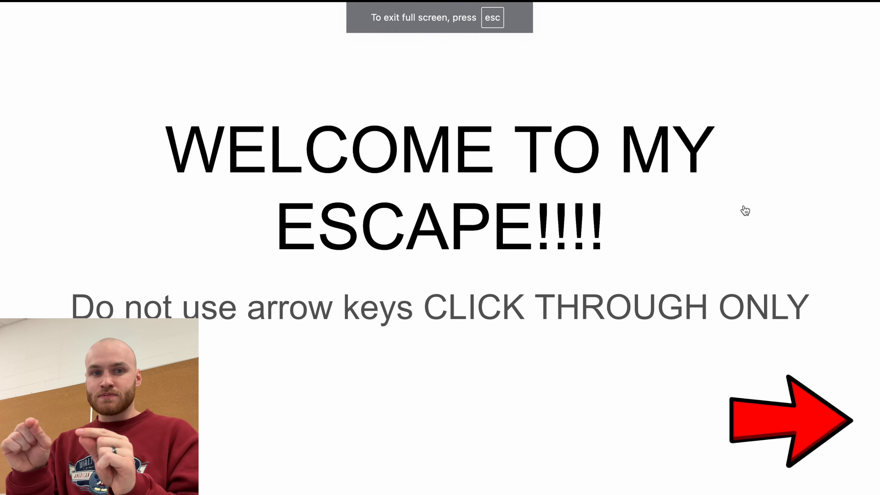
pyautogui.press('Escape')
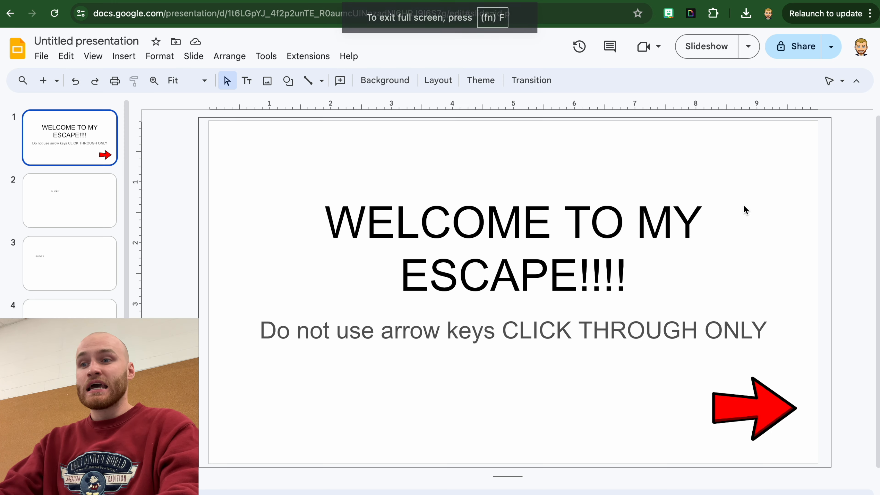
# Link the cover rectangle on slide 1 to slide 3 and test it in the slideshow by selecting an area away from the red arrow
pyautogui.click(541, 392)
pyautogui.write('slide 3')
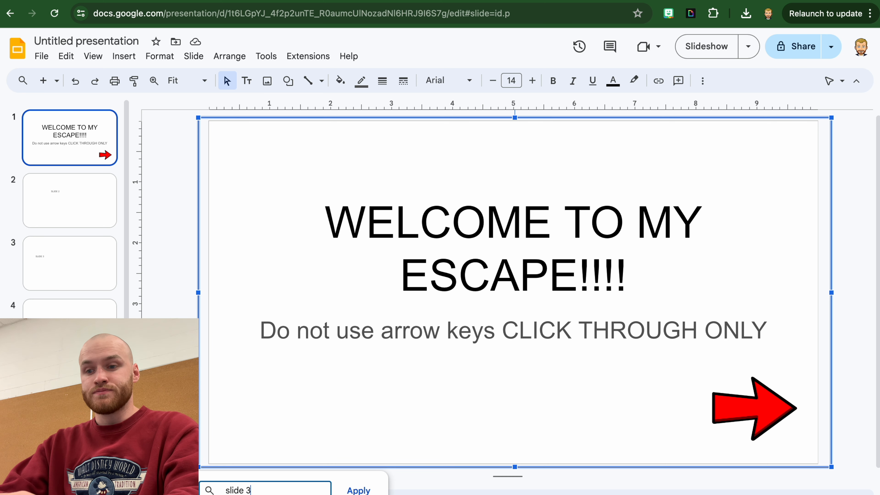
pyautogui.press('Return')
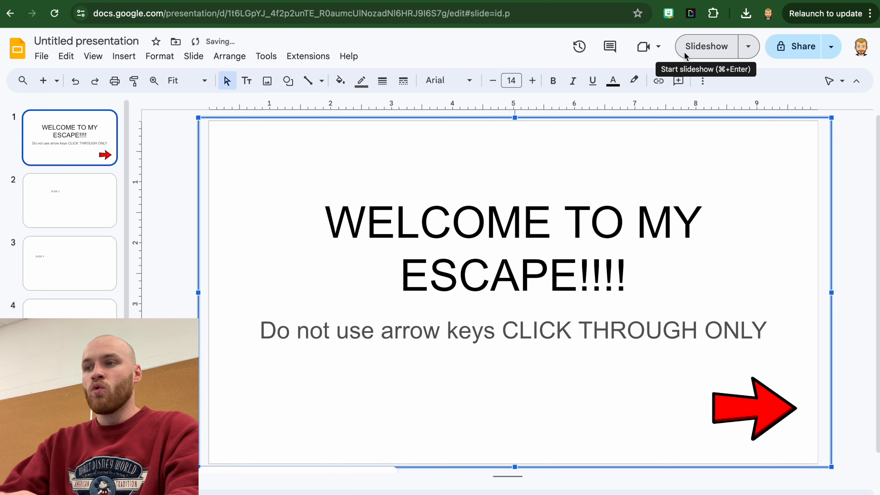
pyautogui.click(696, 46)
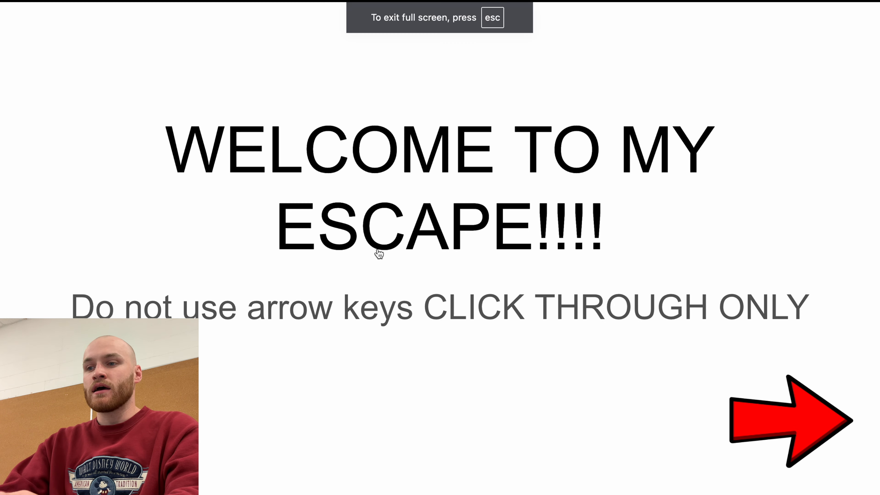
pyautogui.click(750, 168)
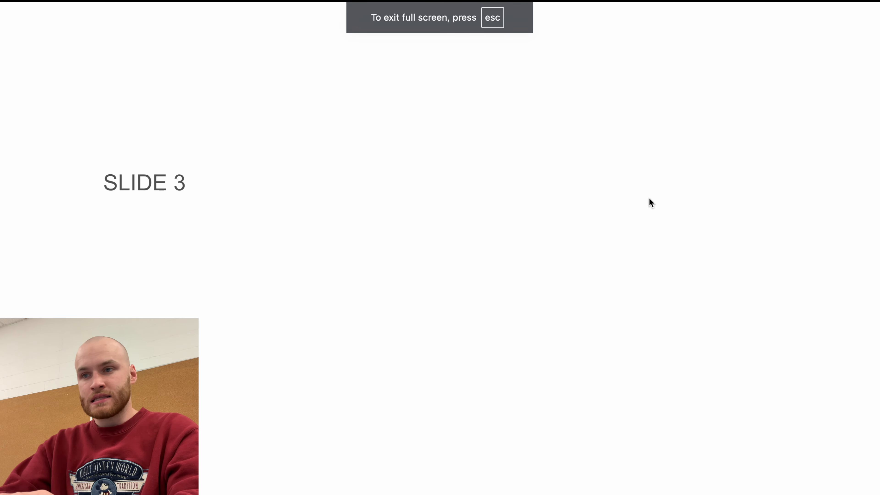
pyautogui.press('Escape')
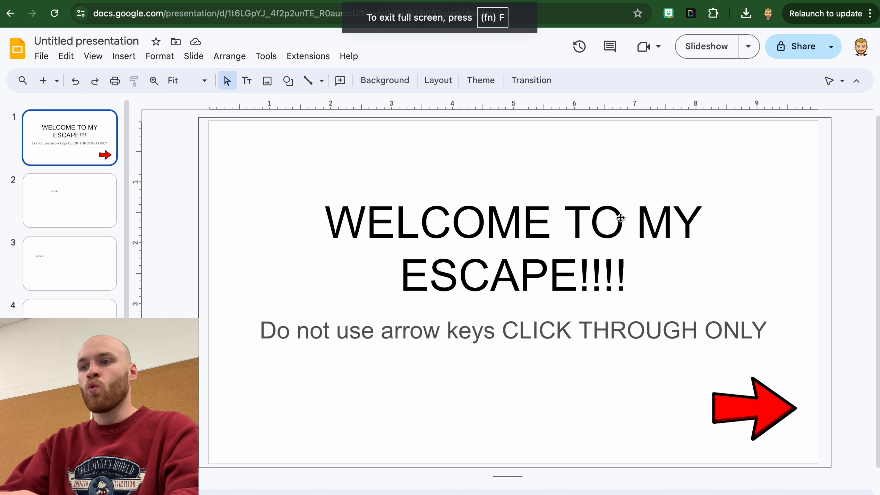
# Change the cover rectangle's link back to the welcome slide and briefly preview slide 1 in the slideshow
pyautogui.rightClick(353, 404)
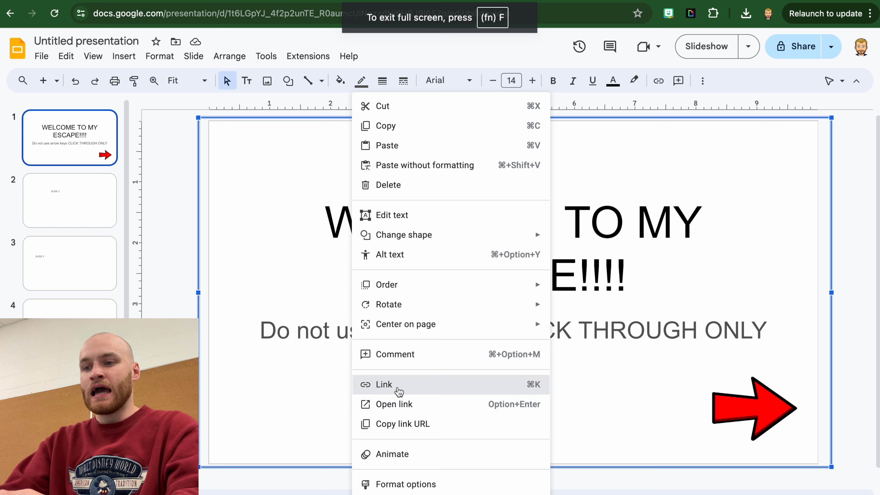
pyautogui.click(361, 385)
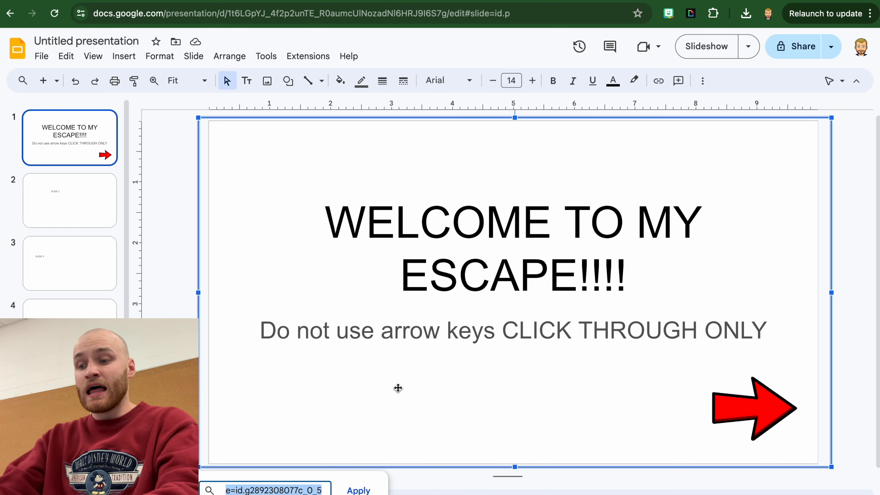
pyautogui.write('welcome')
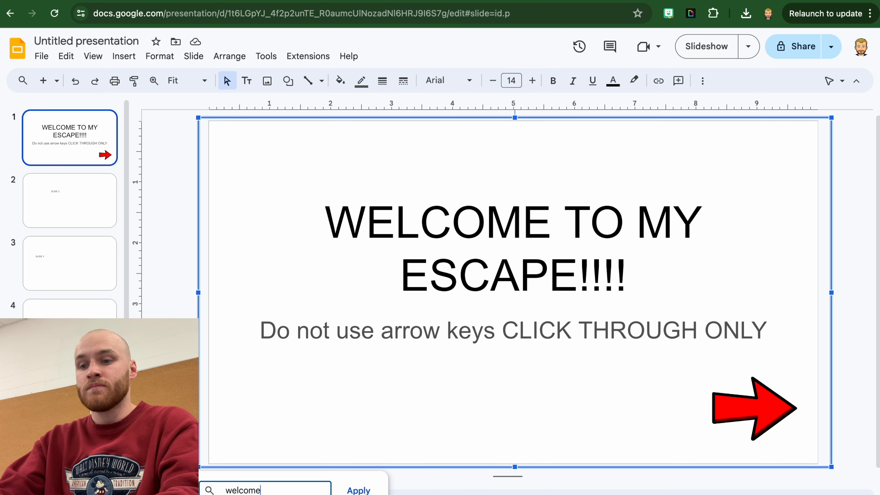
pyautogui.press('Return')
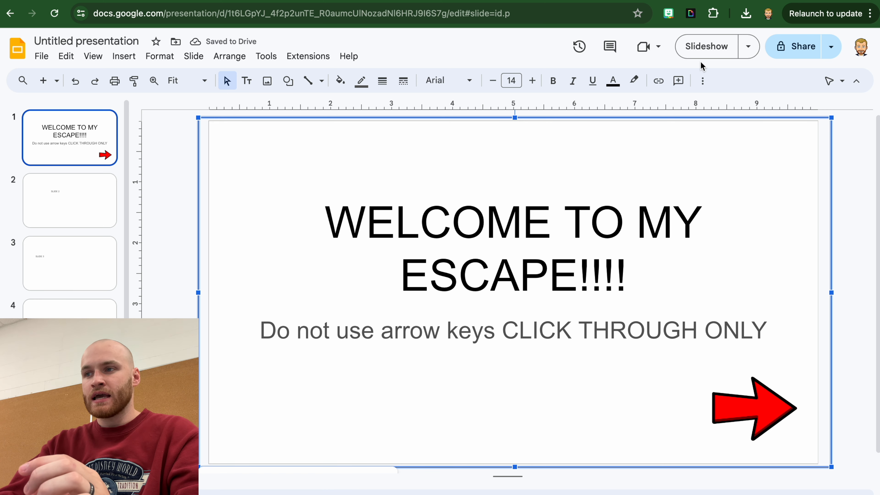
pyautogui.click(707, 46)
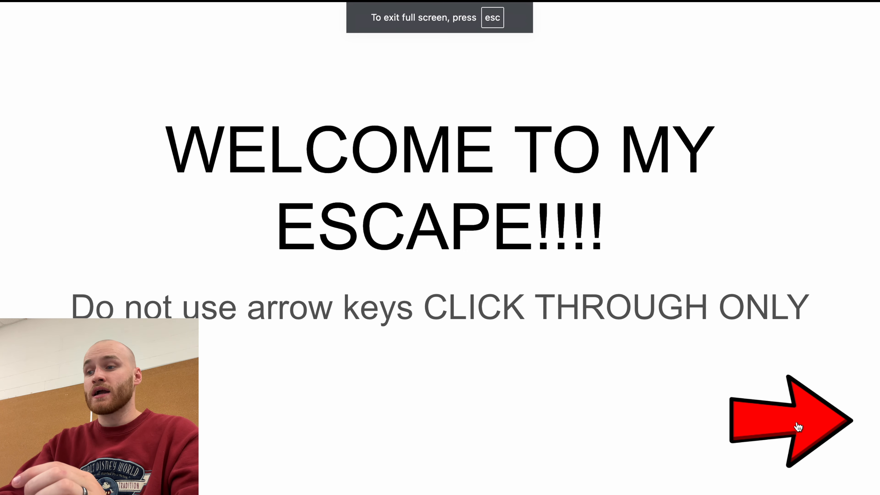
pyautogui.press('Escape')
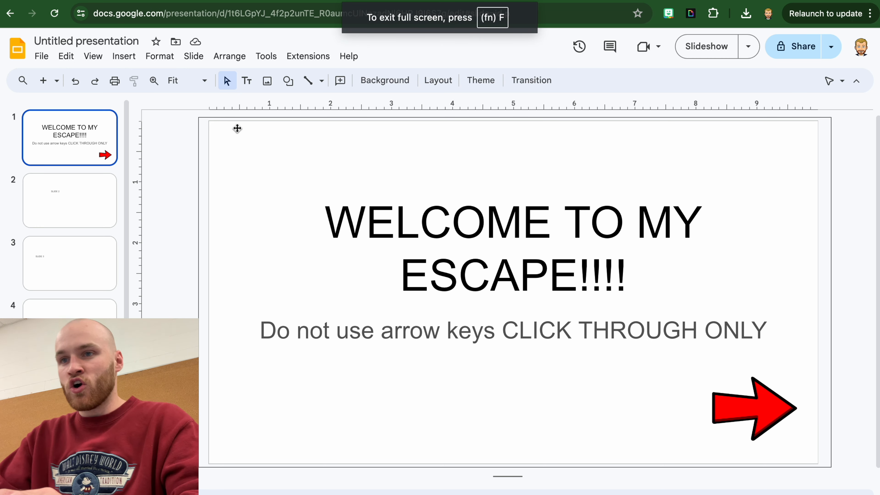
# Cover the red arrow on slide 1 with a right-arrow shape of about the same size and open the shape's fill colour options
pyautogui.click(130, 62)
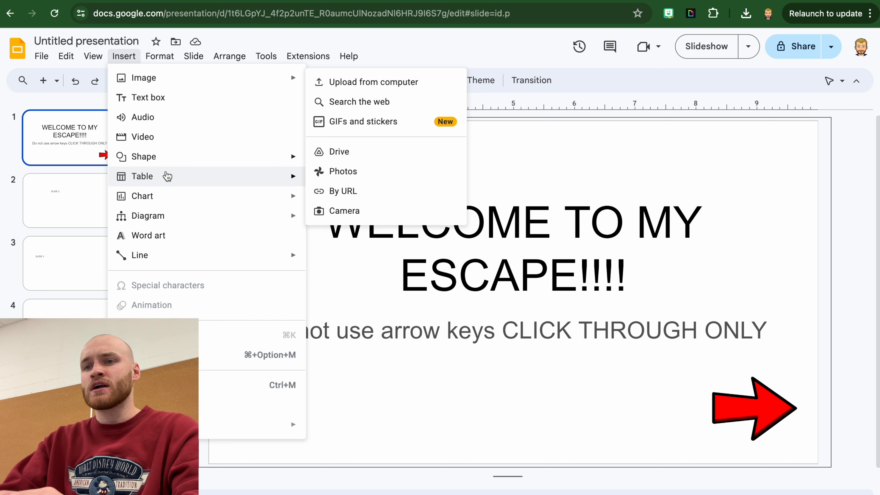
pyautogui.moveTo(271, 168)
pyautogui.moveTo(349, 170)
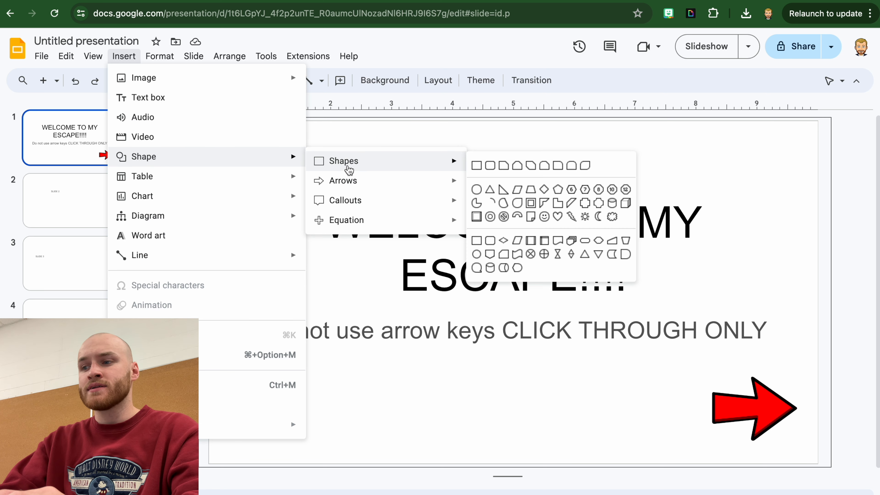
pyautogui.moveTo(356, 187)
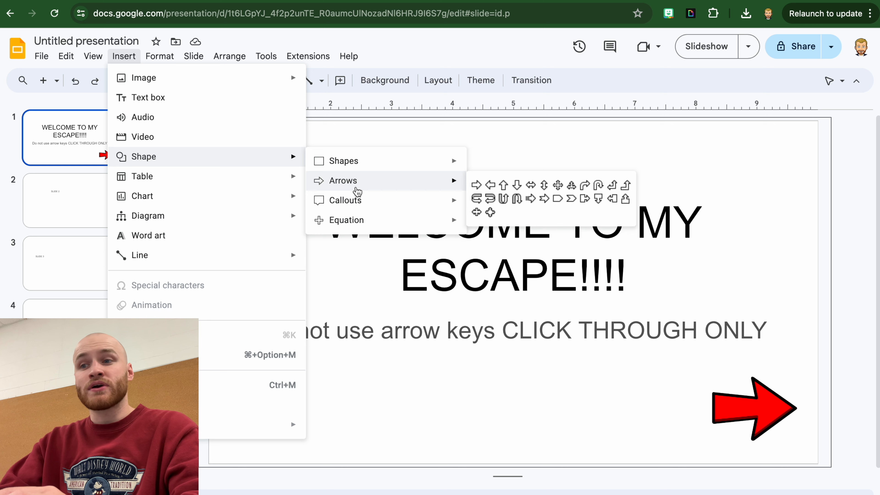
pyautogui.click(477, 185)
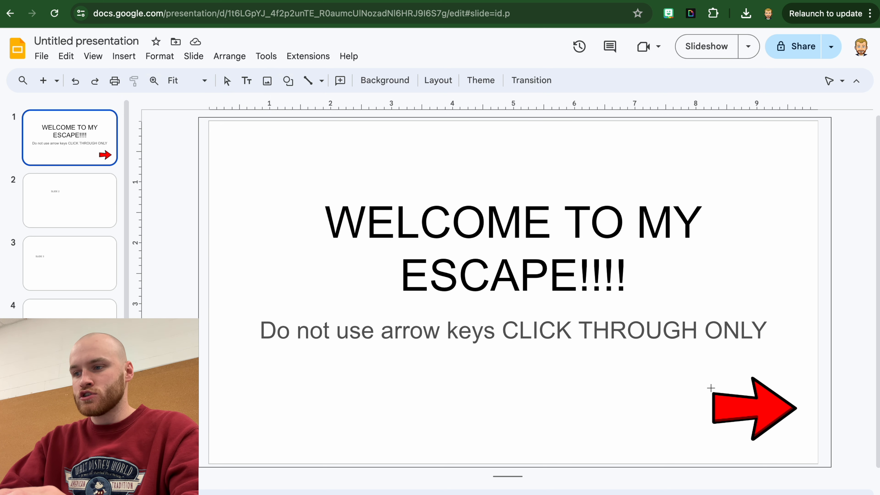
pyautogui.moveTo(710, 389); pyautogui.dragTo(791, 450)
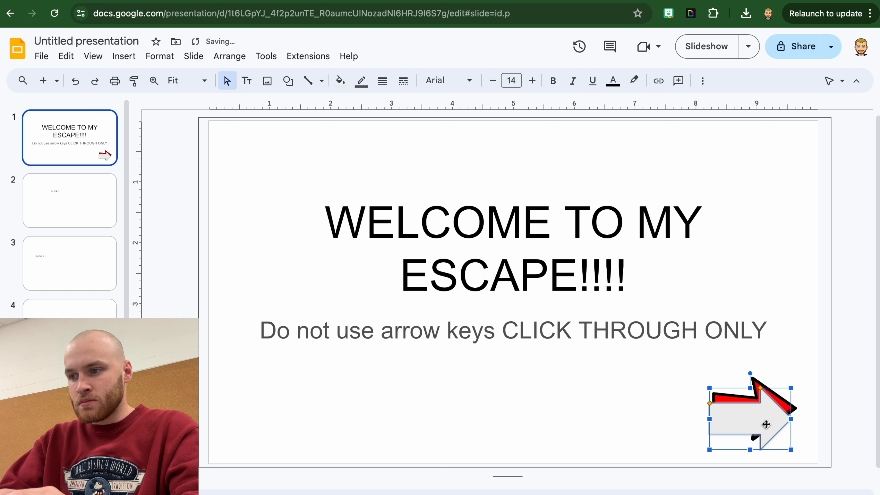
pyautogui.moveTo(767, 417); pyautogui.dragTo(767, 420)
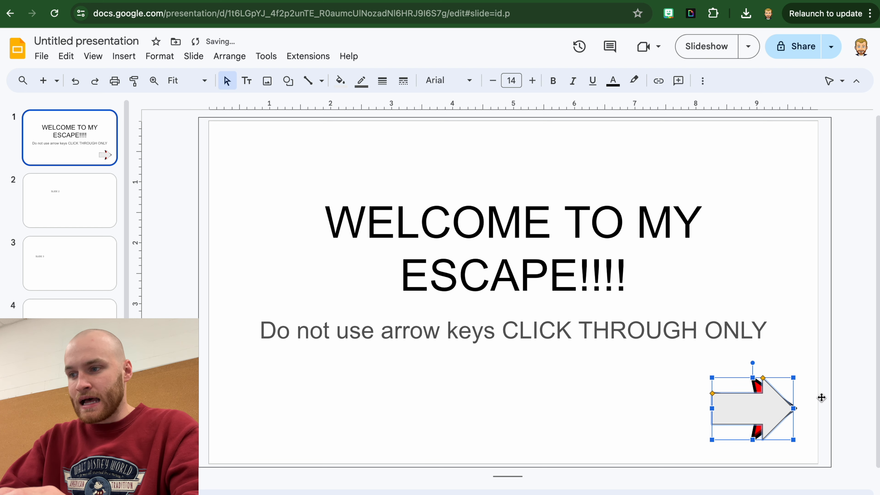
pyautogui.click(849, 386)
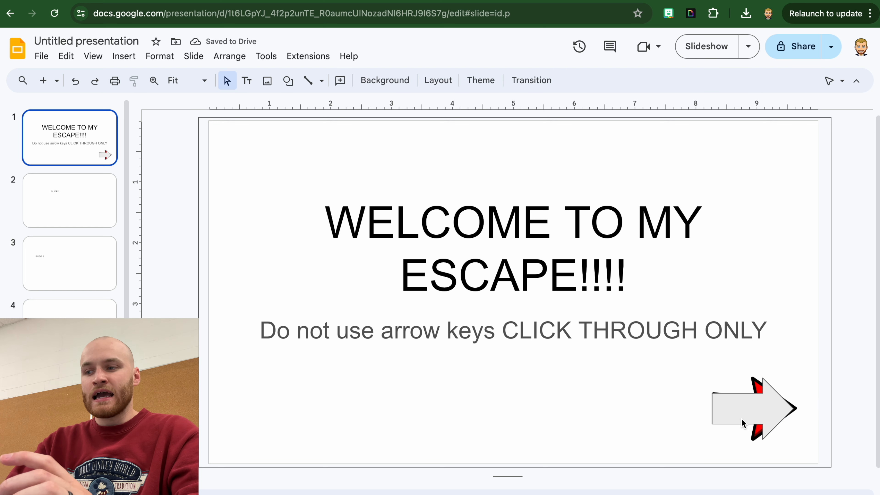
pyautogui.click(752, 415)
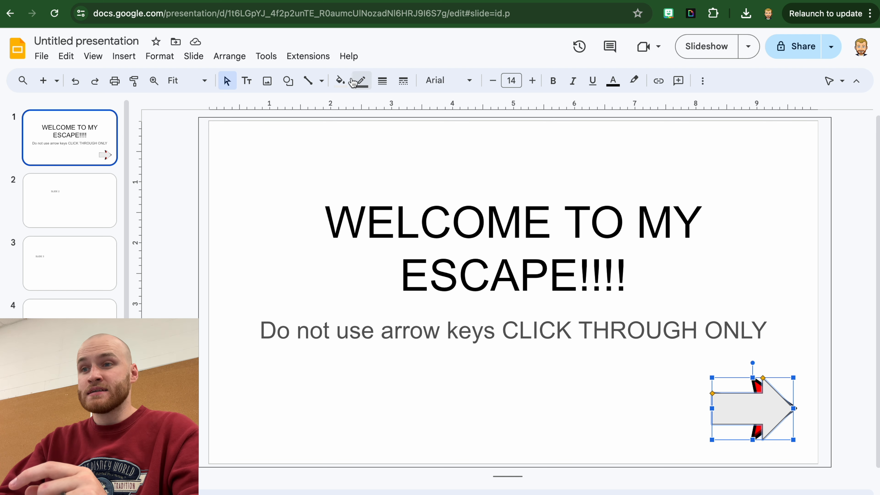
pyautogui.click(341, 81)
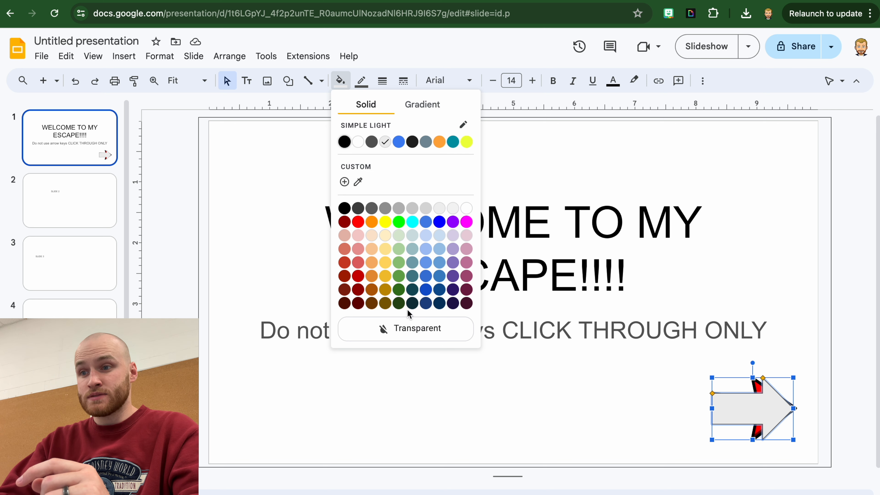
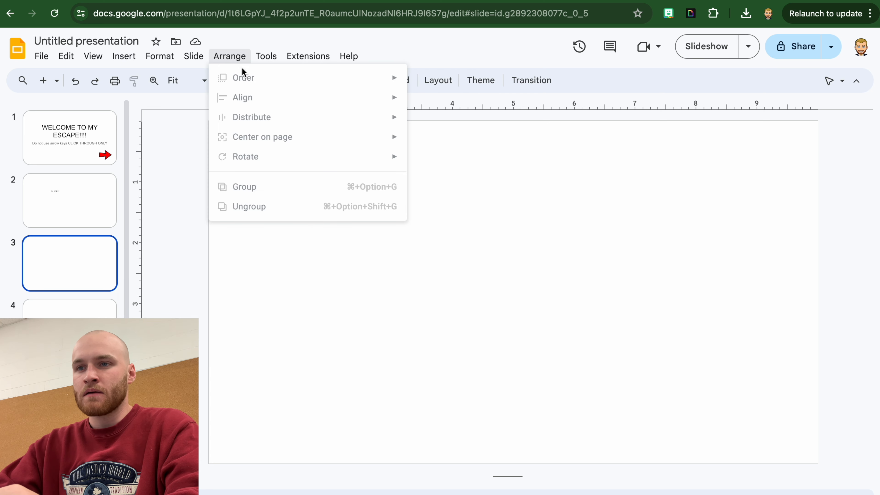
# Insert the black door image from the Escape Room tutorial folder in Google Drive onto slide 3
pyautogui.moveTo(136, 77)
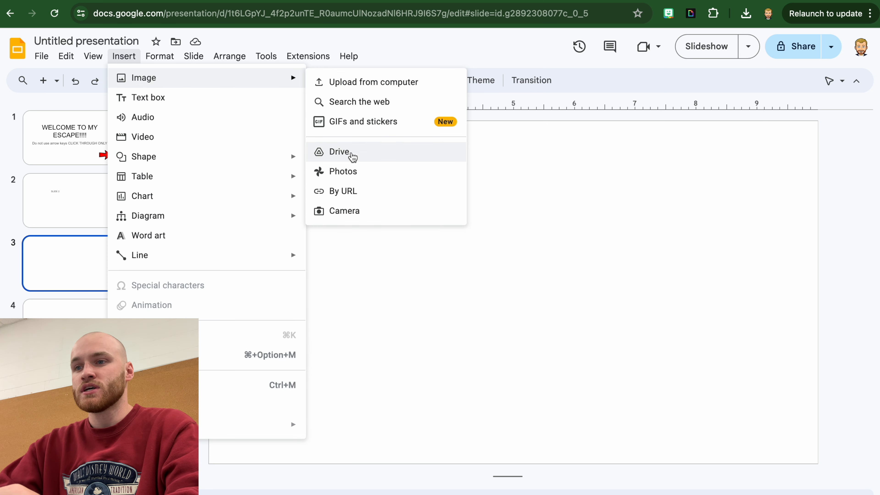
pyautogui.click(353, 163)
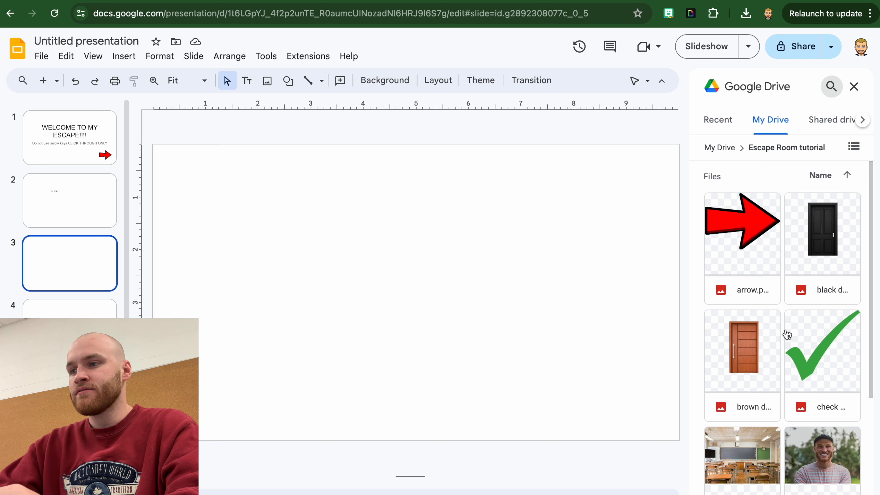
pyautogui.click(819, 275)
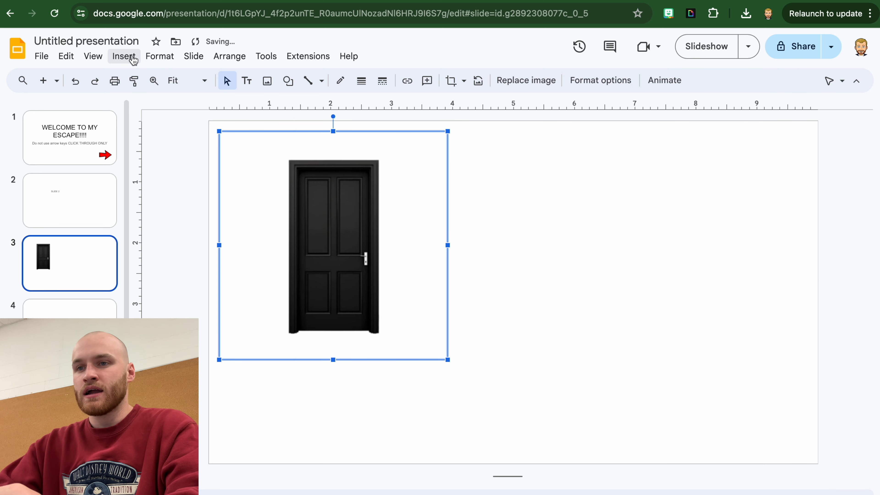
# Insert the brown door image from the same Drive folder onto slide 3, to the right of the black door
pyautogui.click(132, 57)
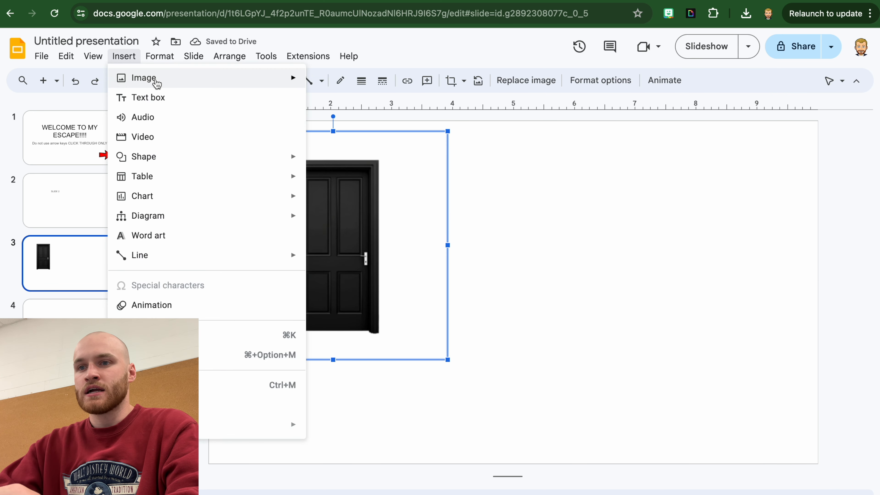
pyautogui.moveTo(153, 79)
pyautogui.click(383, 156)
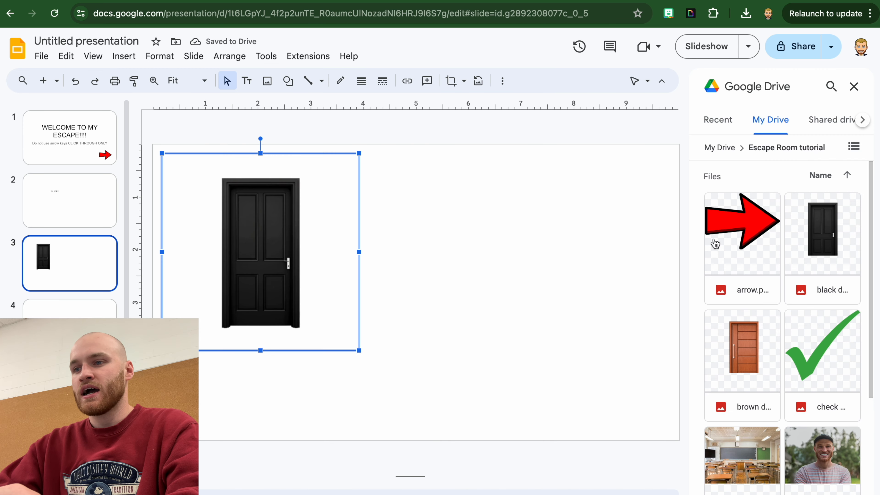
pyautogui.click(743, 362)
pyautogui.click(576, 411)
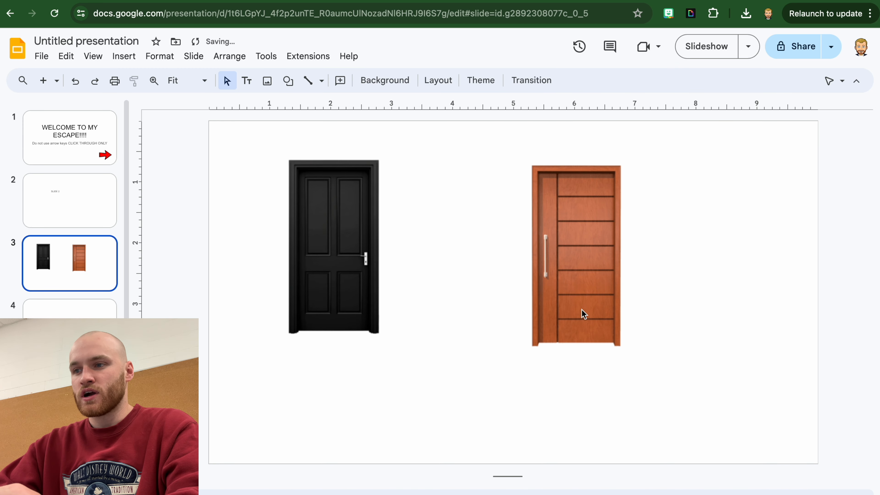
# Move the brown door and the black door lower and further right on slide 3, leaving room above them
pyautogui.moveTo(581, 314); pyautogui.dragTo(664, 356)
pyautogui.moveTo(377, 262); pyautogui.dragTo(430, 329)
pyautogui.click(442, 168)
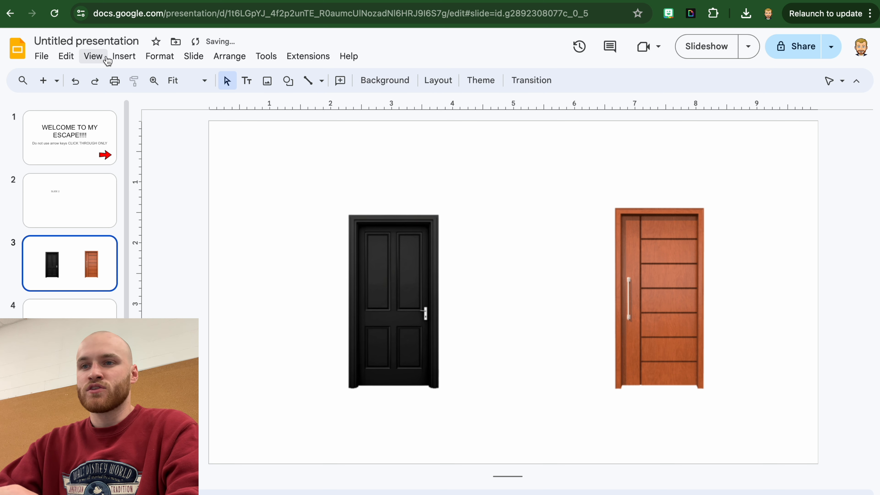
# Add a text box reading "PICK A DOOR!!!!" above the two doors on slide 3
pyautogui.click(124, 56)
pyautogui.click(157, 98)
pyautogui.moveTo(413, 159); pyautogui.dragTo(770, 191)
pyautogui.write('PICK A DO')
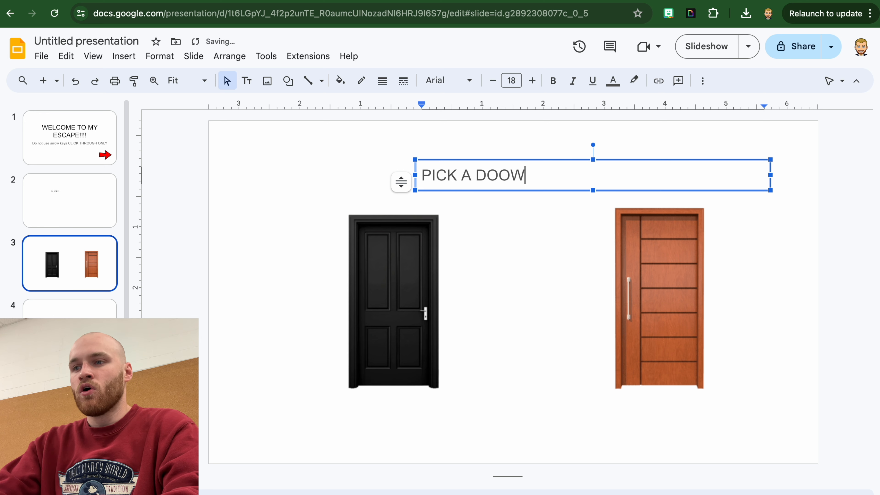
pyautogui.write('OR!!!!')
pyautogui.click(471, 270)
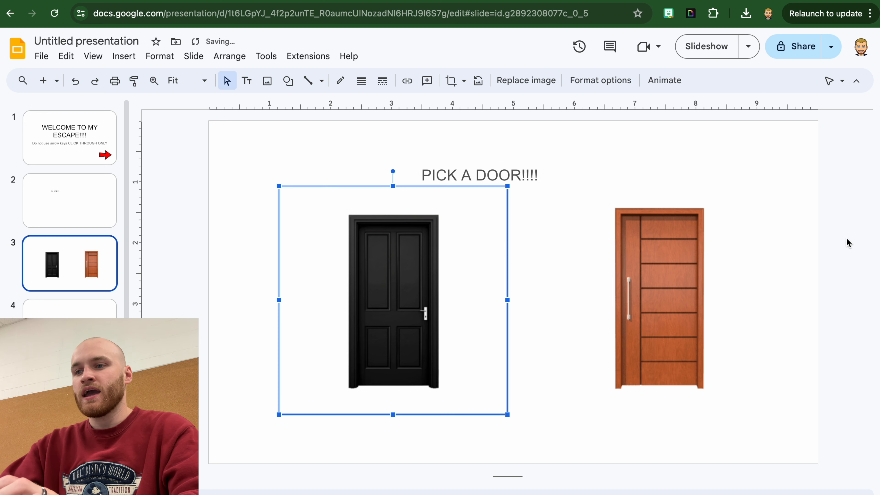
# Align the brown door image vertically with the black door image on slide 3
pyautogui.click(690, 308)
pyautogui.moveTo(690, 309)
pyautogui.mouseDown()
pyautogui.moveTo(691, 321)
pyautogui.moveTo(694, 305)
pyautogui.mouseUp()
pyautogui.click(806, 308)
pyautogui.click(694, 307)
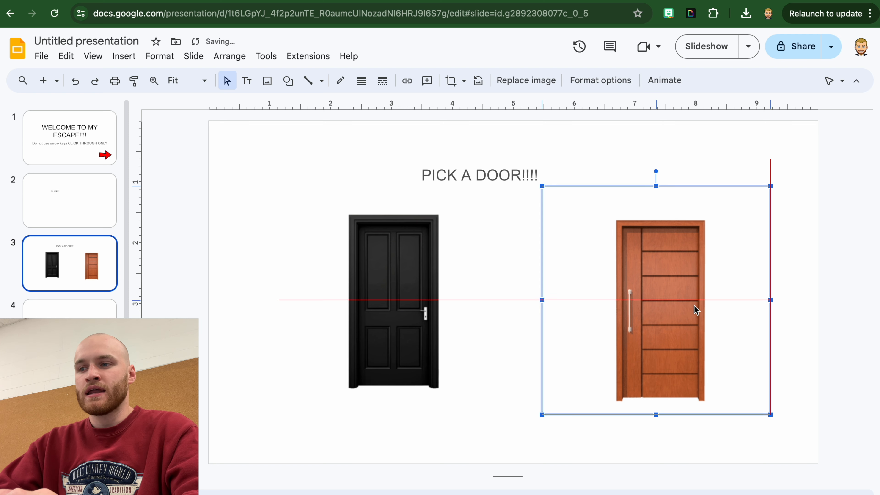
pyautogui.click(492, 289)
# Cover all of slide 3 with a rectangle slightly larger than the slide and make its fill transparent
pyautogui.click(124, 56)
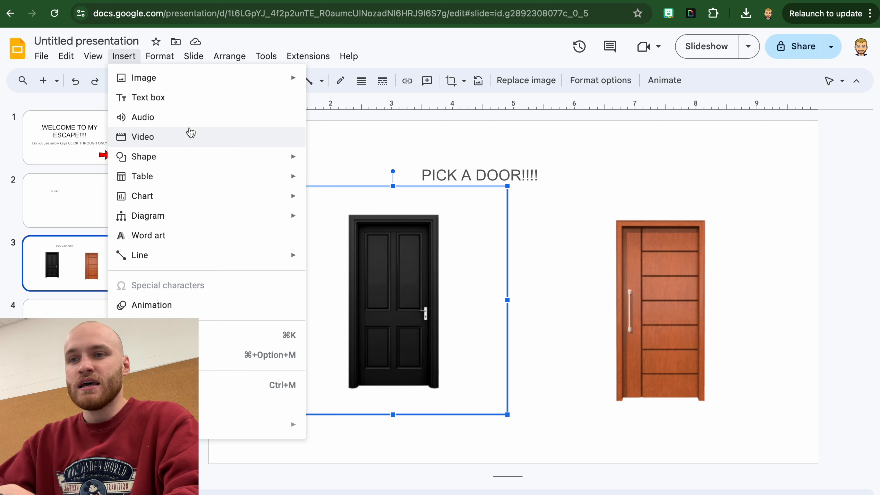
pyautogui.moveTo(191, 160)
pyautogui.moveTo(360, 169)
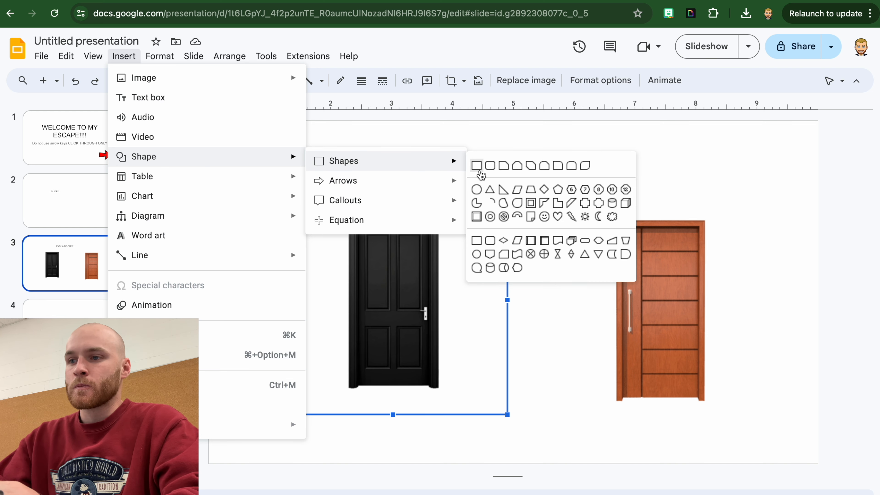
pyautogui.click(478, 170)
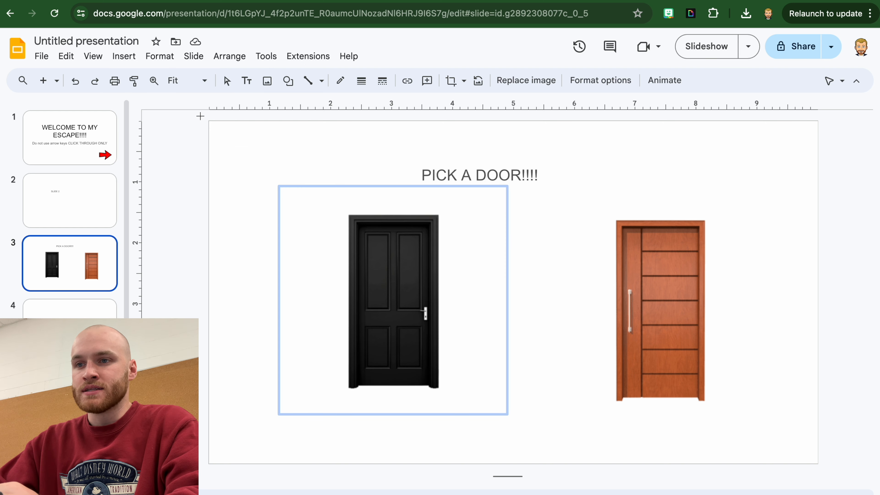
pyautogui.moveTo(201, 116); pyautogui.dragTo(830, 472)
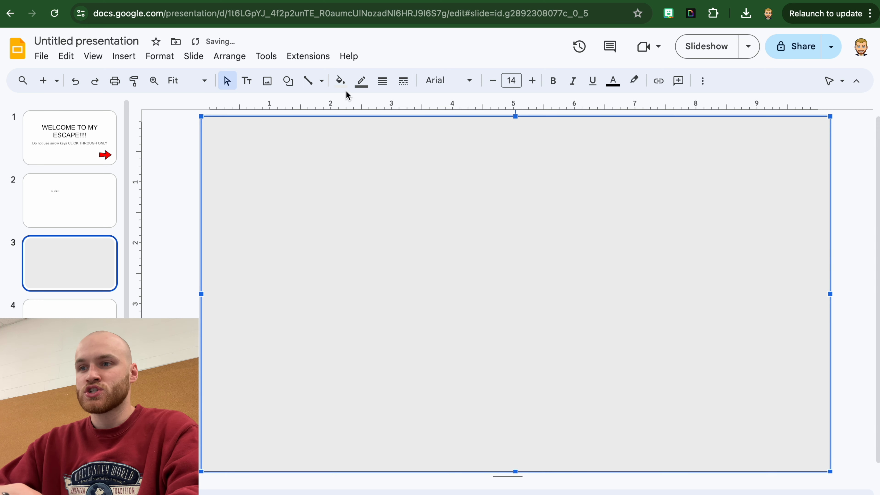
pyautogui.click(340, 81)
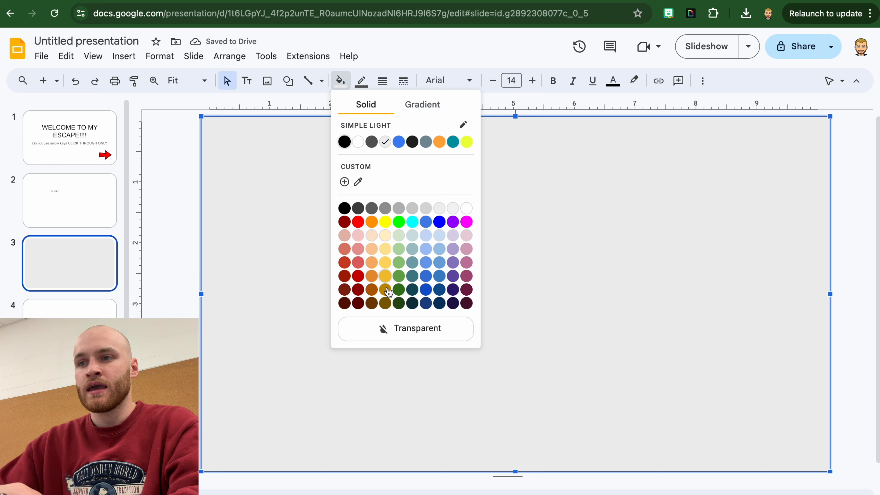
pyautogui.click(396, 330)
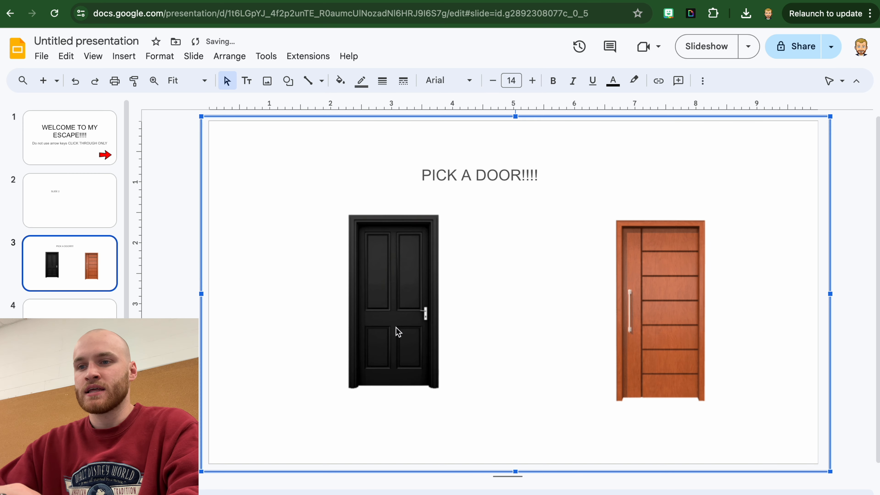
pyautogui.click(856, 324)
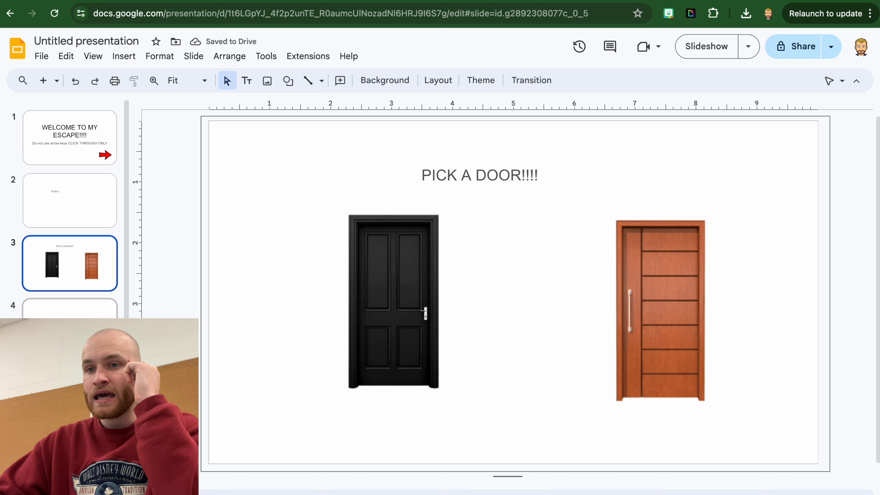
# Add a text box reading "BLACK DOOR" near the middle of blank slide 4
pyautogui.click(70, 332)
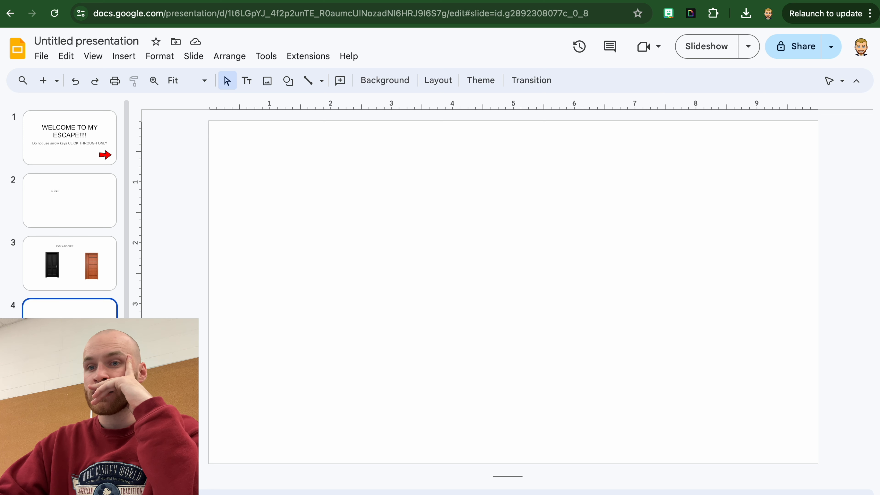
pyautogui.rightClick(415, 219)
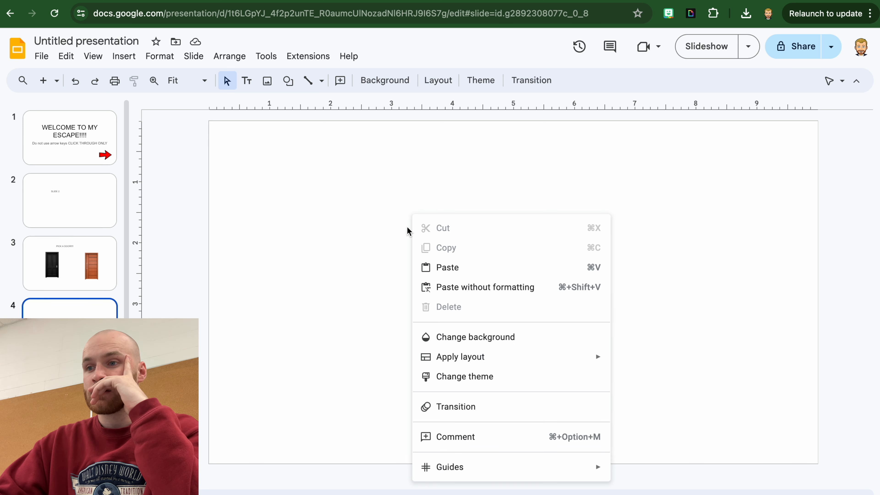
pyautogui.click(386, 227)
pyautogui.click(124, 57)
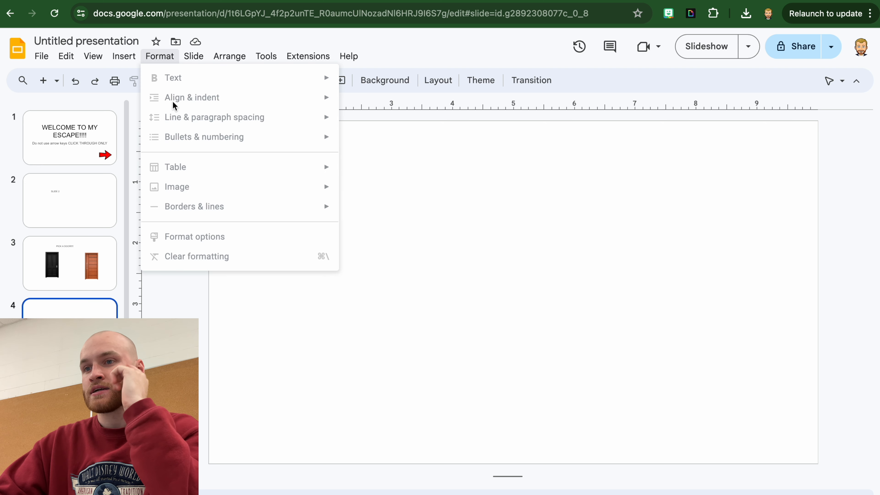
pyautogui.moveTo(124, 56)
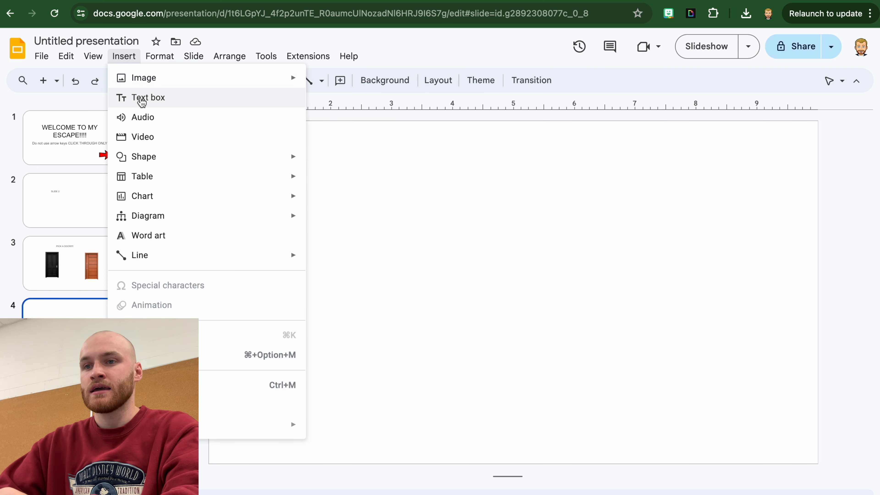
pyautogui.click(146, 97)
pyautogui.moveTo(316, 247); pyautogui.dragTo(672, 279)
pyautogui.write('BLACK ')
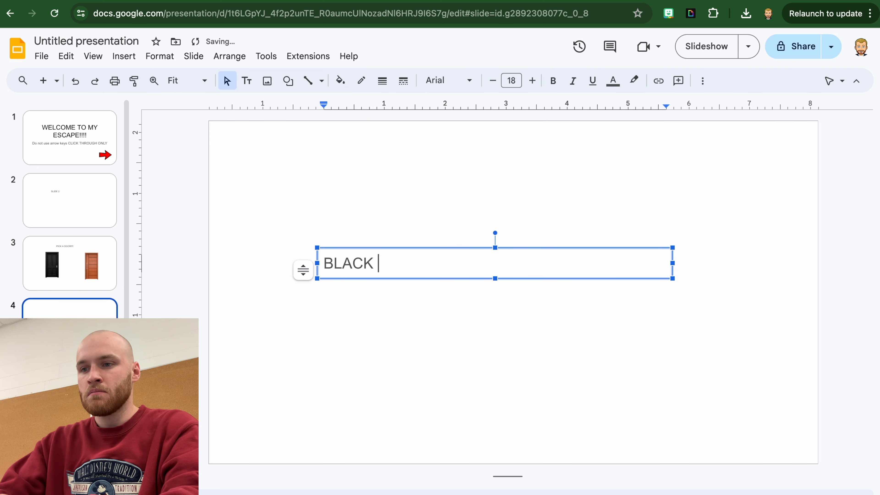
pyautogui.write('DOOR')
pyautogui.click(397, 350)
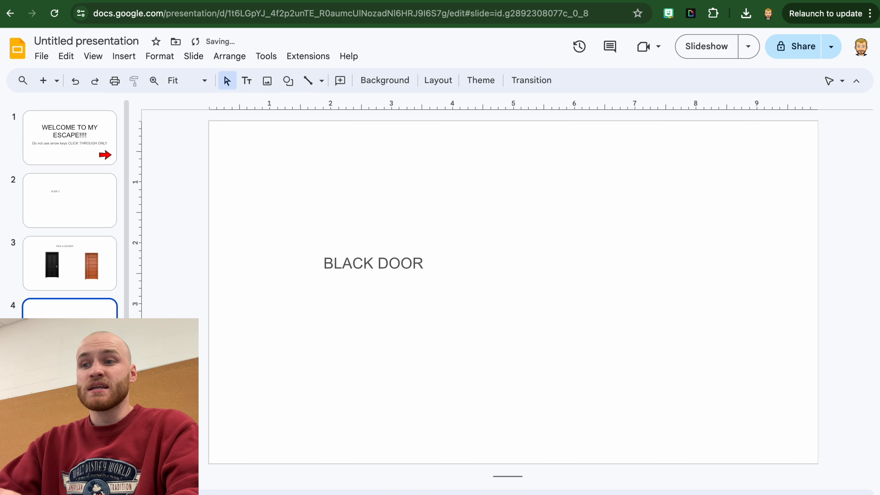
# Replace the text on slide 2 with "GAME OVER SLIDE" and move its text box slightly up and to the right
pyautogui.click(100, 277)
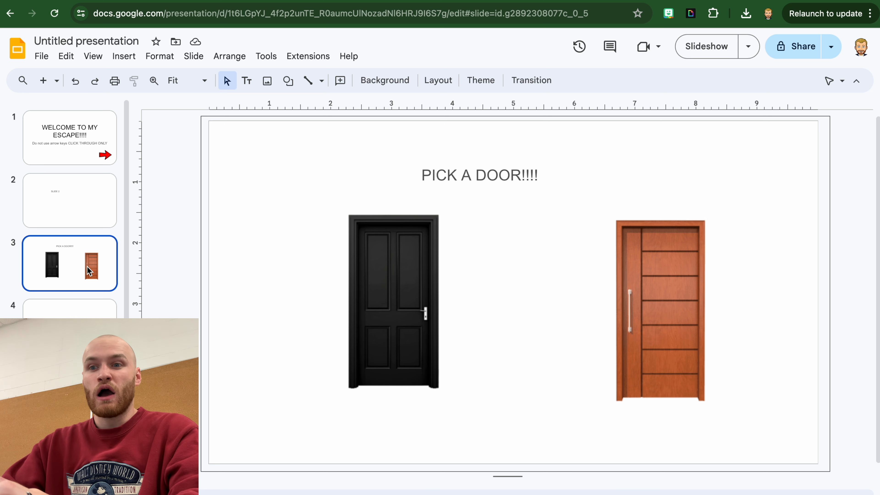
pyautogui.click(80, 211)
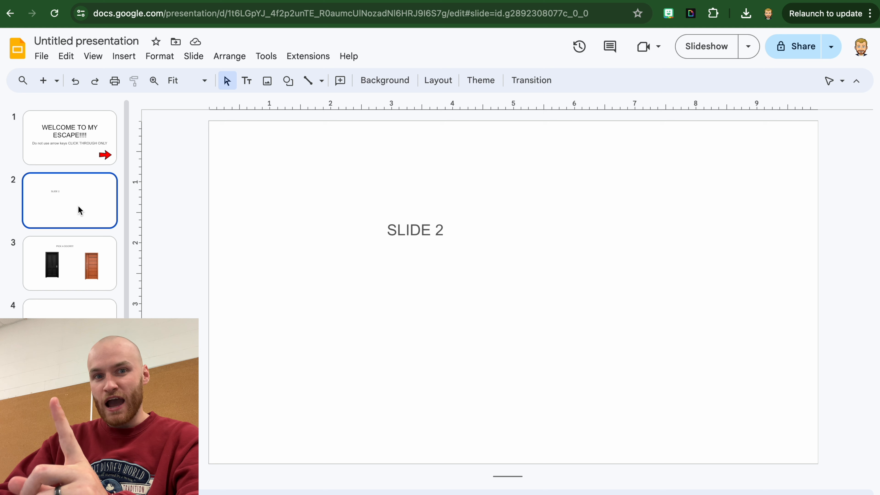
pyautogui.click(433, 240)
pyautogui.hotkey('ctrl', 'a')
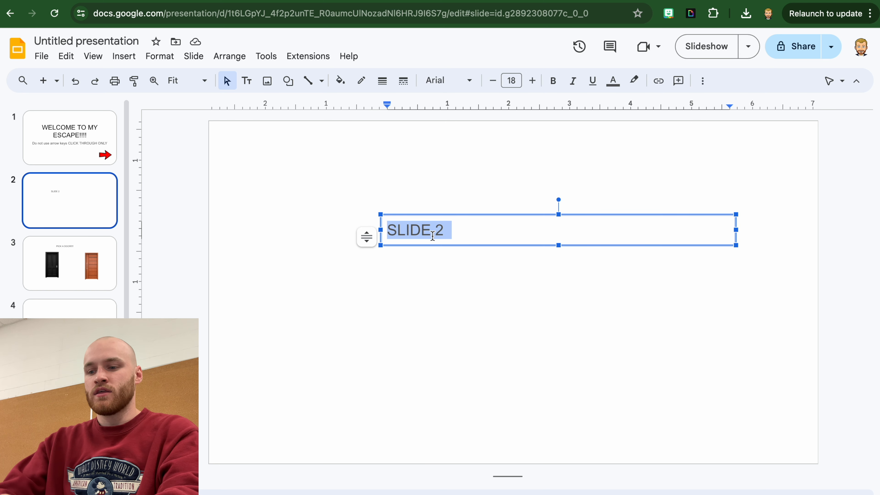
pyautogui.write('GAME OVER SL')
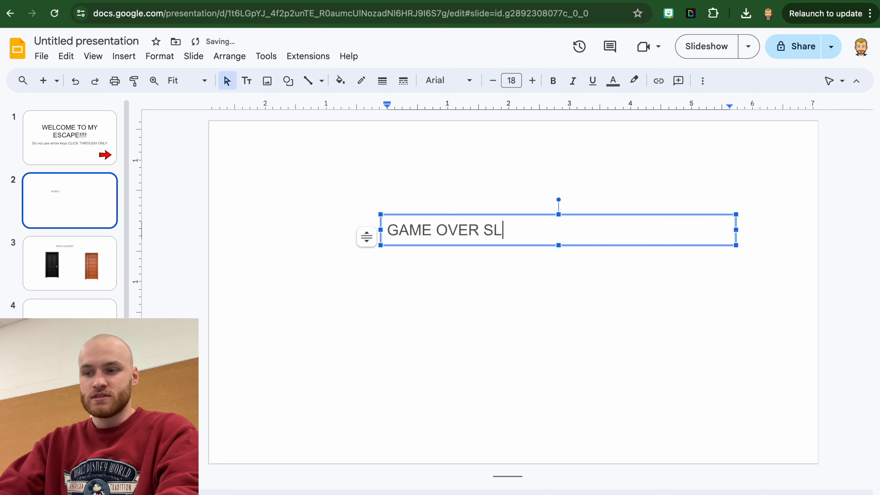
pyautogui.write('IDE')
pyautogui.click(528, 284)
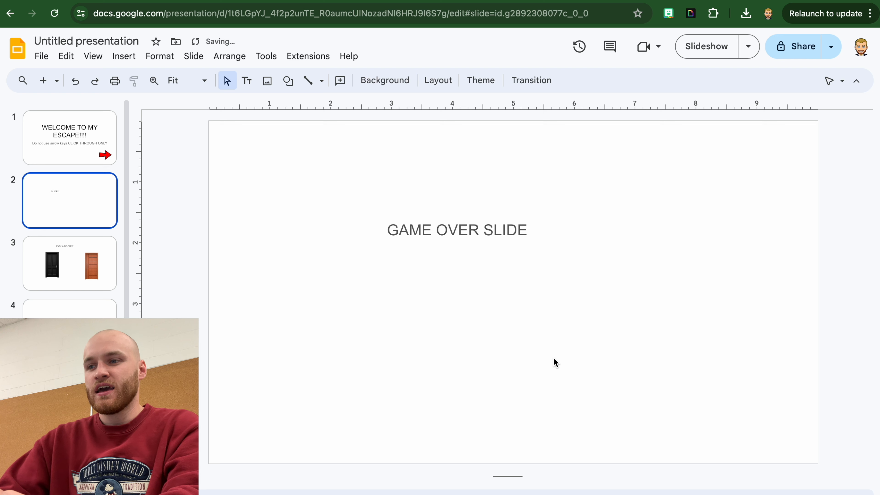
pyautogui.click(536, 245)
pyautogui.moveTo(536, 247); pyautogui.dragTo(563, 213)
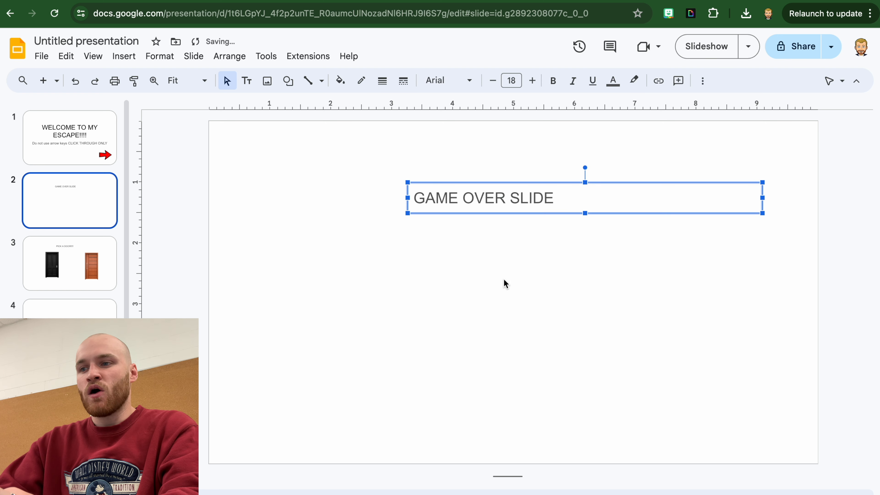
pyautogui.click(505, 282)
# Insert the red X image from the Escape Room tutorial Drive folder onto slide 2 and centre it below the text
pyautogui.click(120, 62)
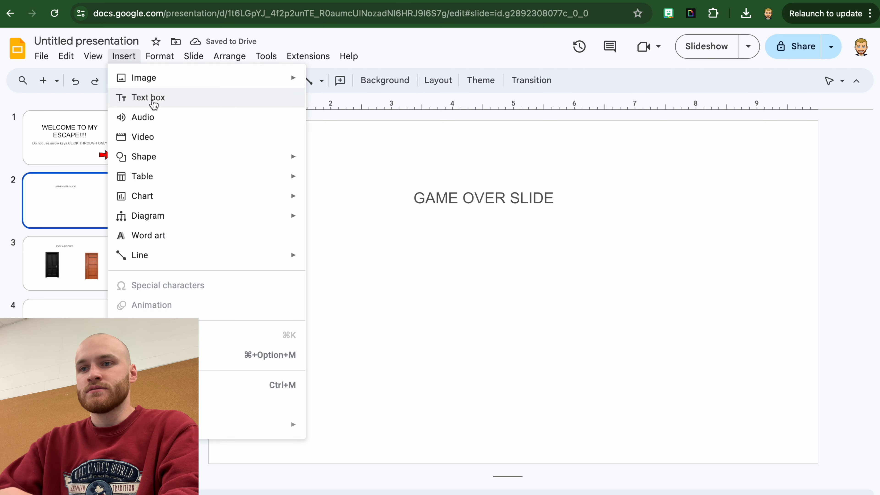
pyautogui.moveTo(163, 82)
pyautogui.click(379, 156)
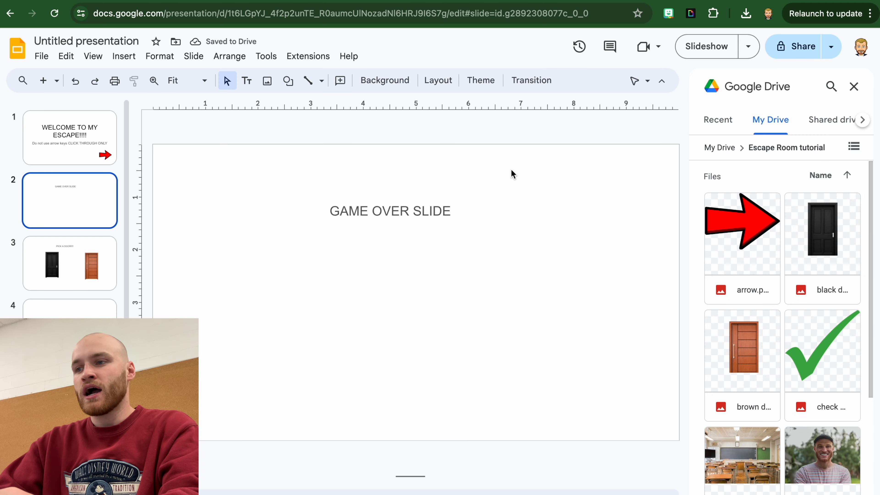
pyautogui.scroll(-5, 835, 382)
pyautogui.click(743, 393)
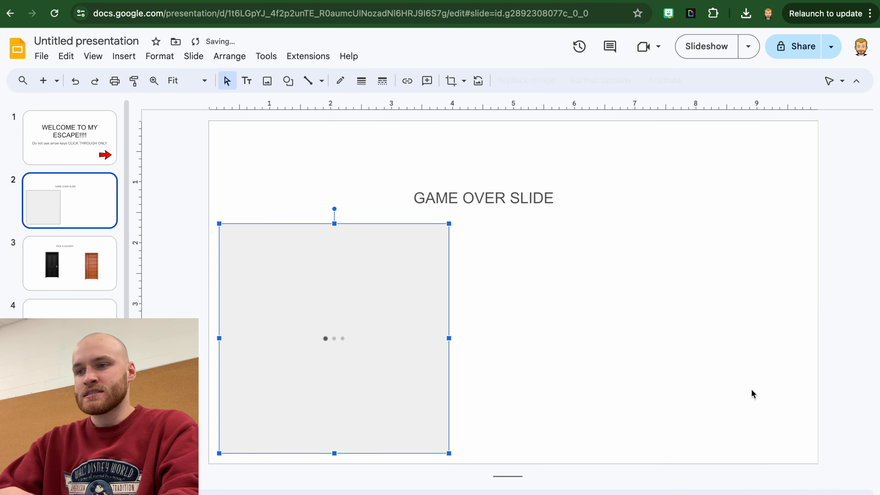
pyautogui.moveTo(349, 285); pyautogui.dragTo(517, 287)
pyautogui.click(706, 283)
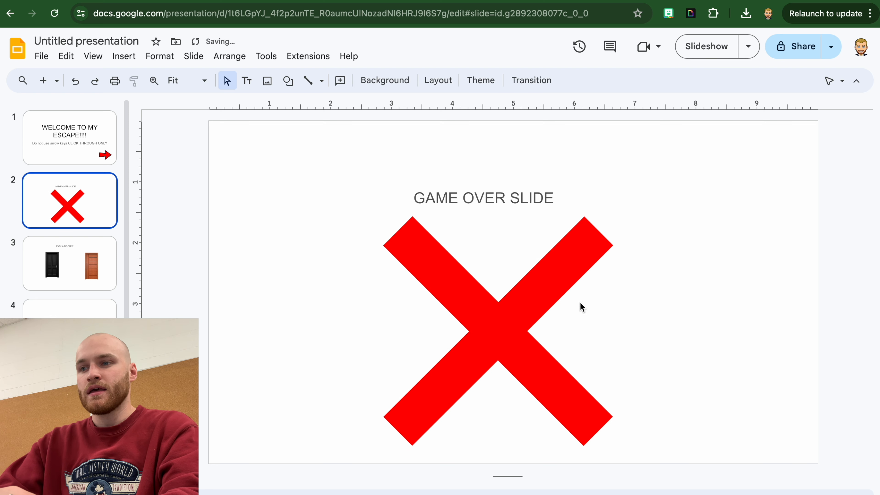
# Insert the green check mark image from the same Drive folder onto slide 4, enlarge it and place it right of the "BLACK DOOR" text
pyautogui.click(59, 307)
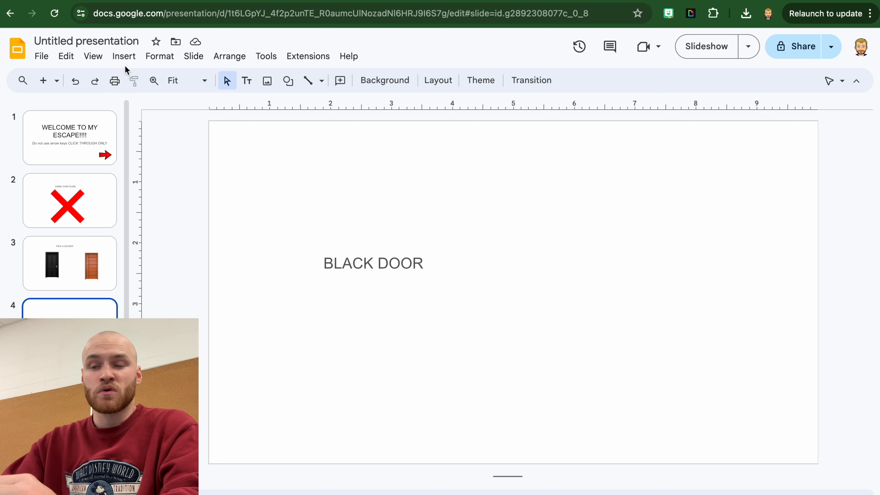
pyautogui.click(124, 56)
pyautogui.moveTo(169, 84)
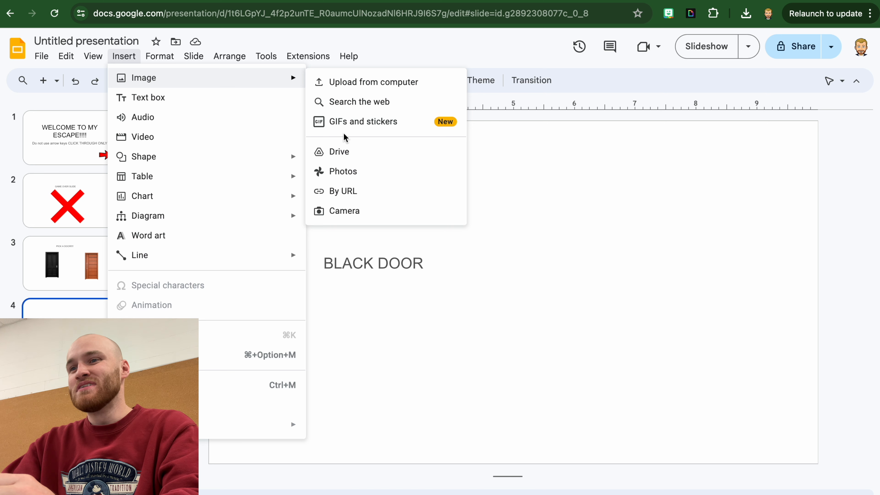
pyautogui.click(349, 160)
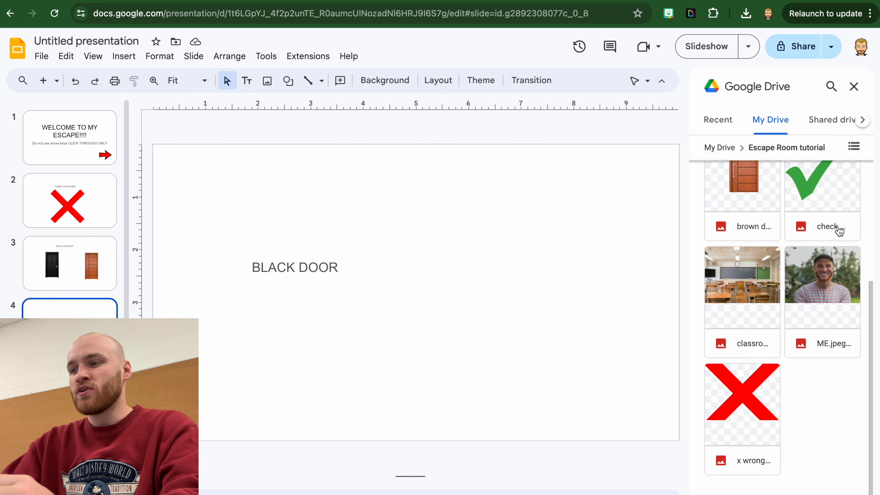
pyautogui.moveTo(835, 208); pyautogui.dragTo(506, 356)
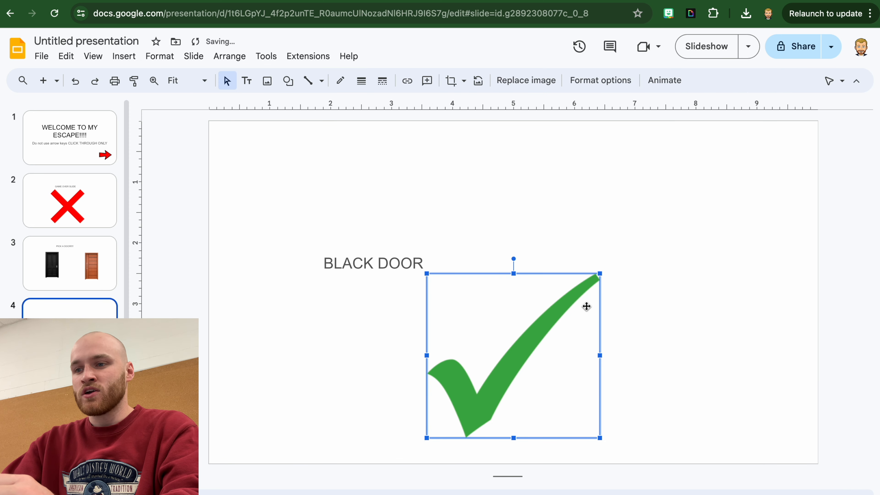
pyautogui.moveTo(601, 274); pyautogui.dragTo(709, 223)
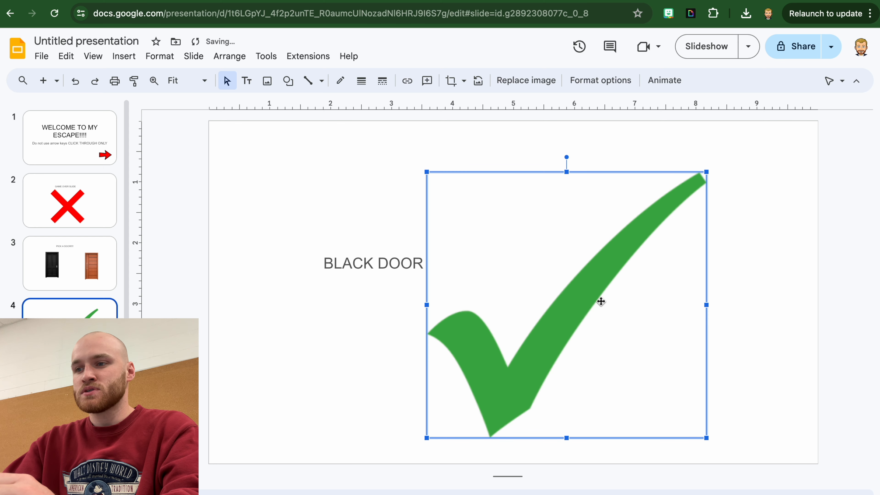
pyautogui.moveTo(601, 302); pyautogui.dragTo(640, 265)
pyautogui.moveTo(552, 340); pyautogui.dragTo(533, 340)
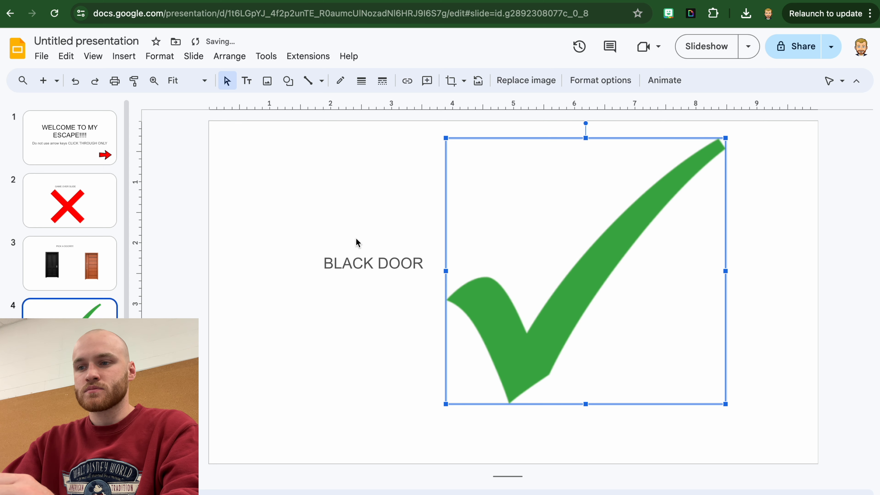
# Replace the "BLACK DOOR" text on slide 4 with "YOU WIN!!!"
pyautogui.click(364, 263)
pyautogui.tripleClick(363, 264)
pyautogui.write('YOU')
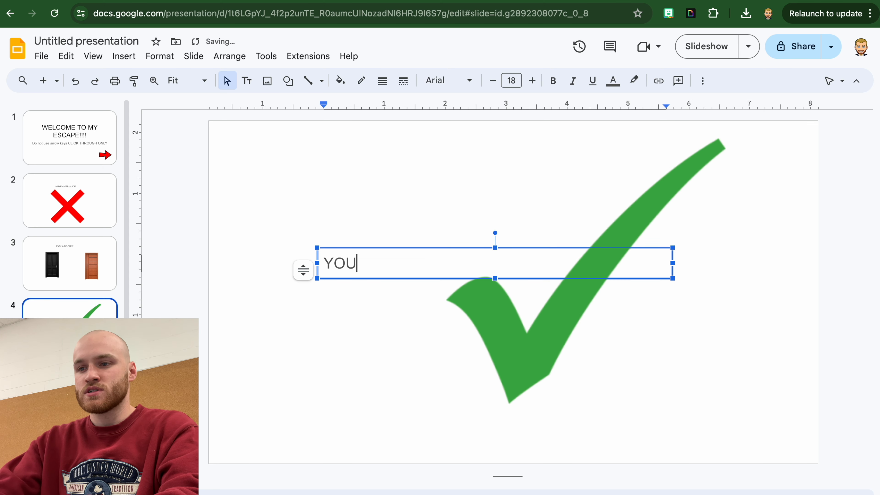
pyautogui.write(' WIN!!!')
pyautogui.click(336, 213)
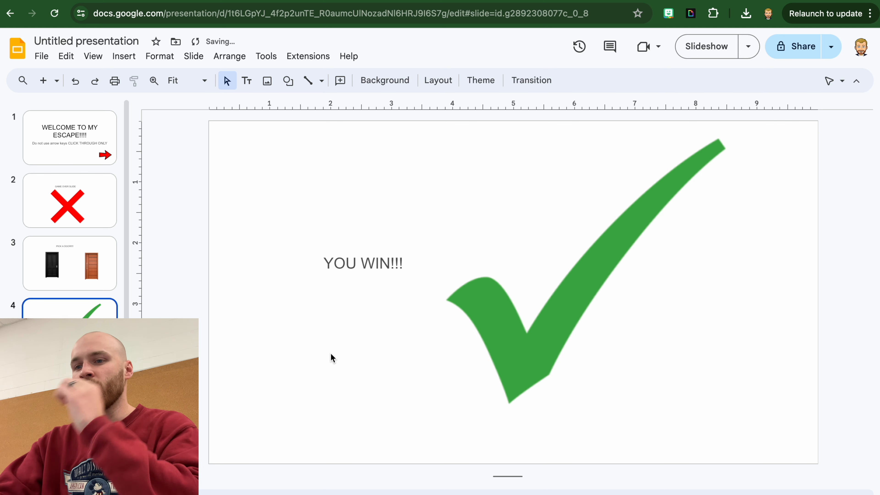
# Link the transparent full-slide shape on slide 3 to slide 3 itself
pyautogui.click(64, 274)
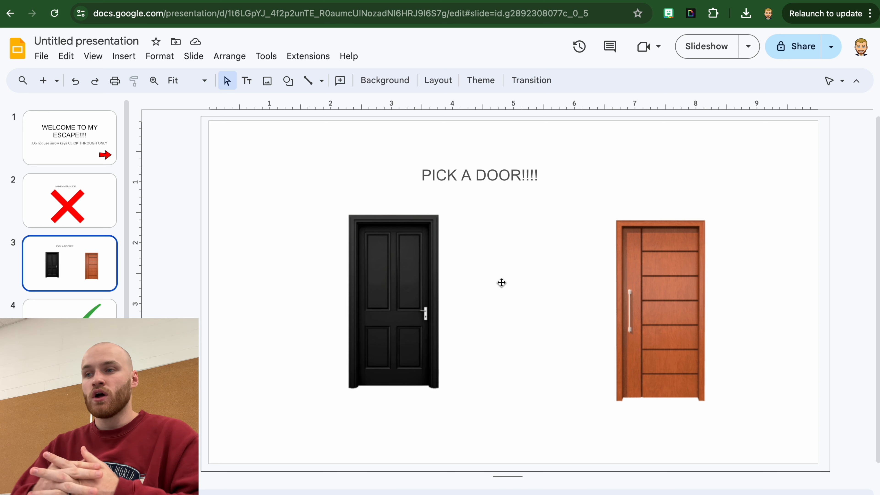
pyautogui.rightClick(502, 283)
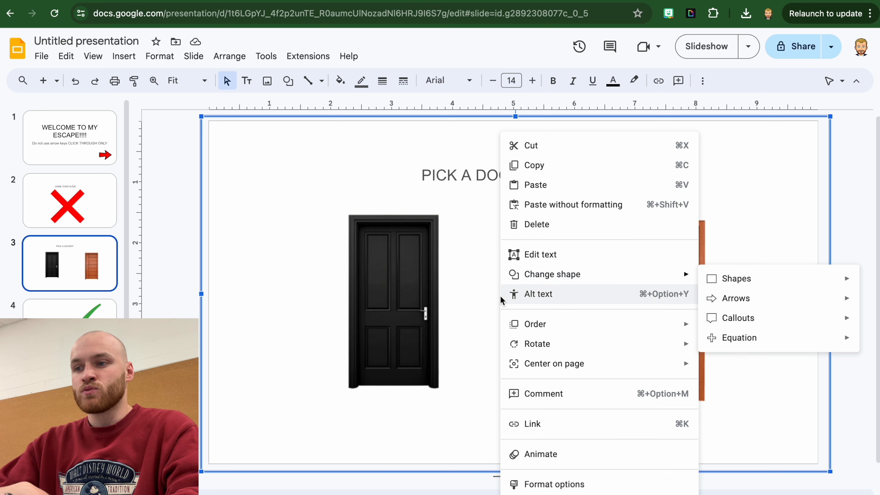
pyautogui.click(547, 430)
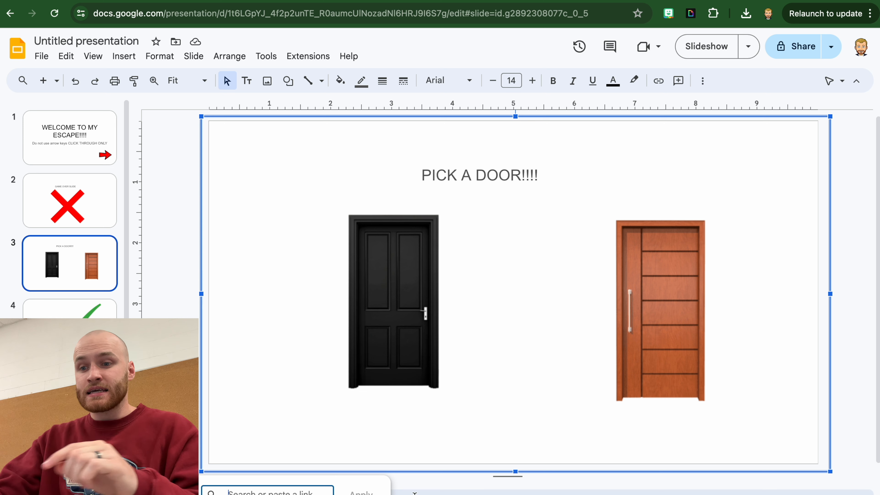
pyautogui.write('slide 3')
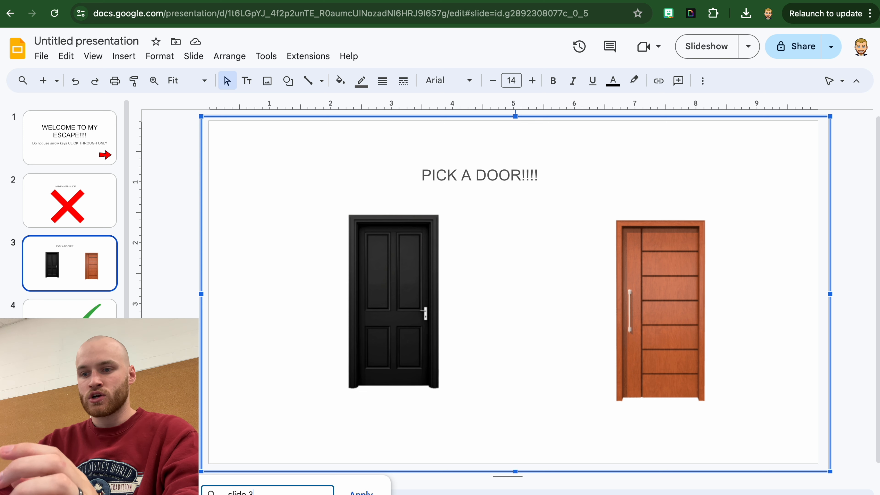
pyautogui.press('Return')
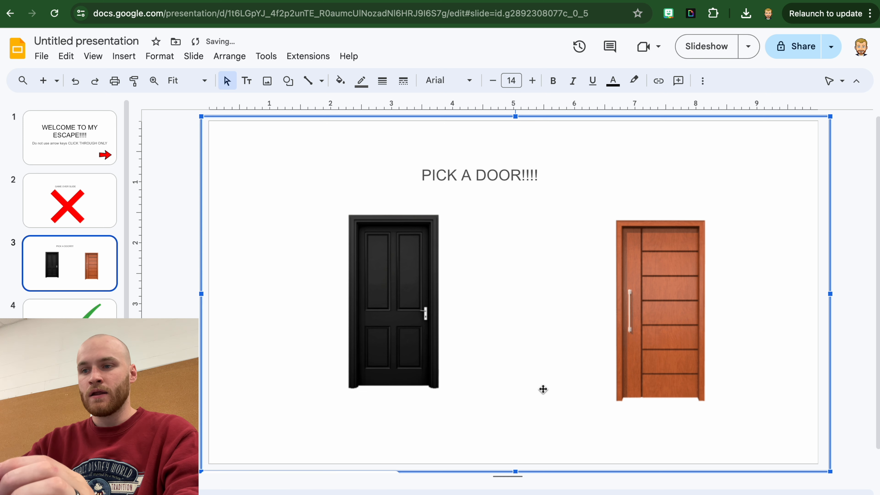
# Preview slide 3 in the slideshow to check its background link, and return to the editor
pyautogui.click(707, 46)
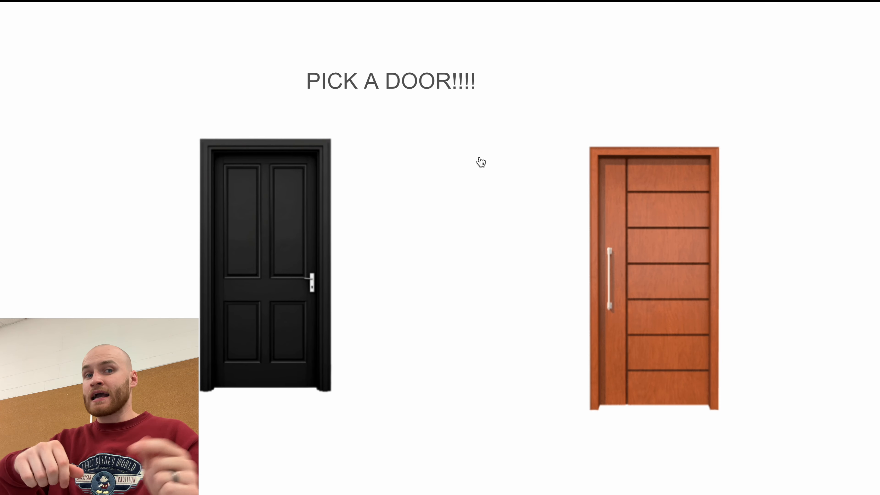
pyautogui.press('Escape')
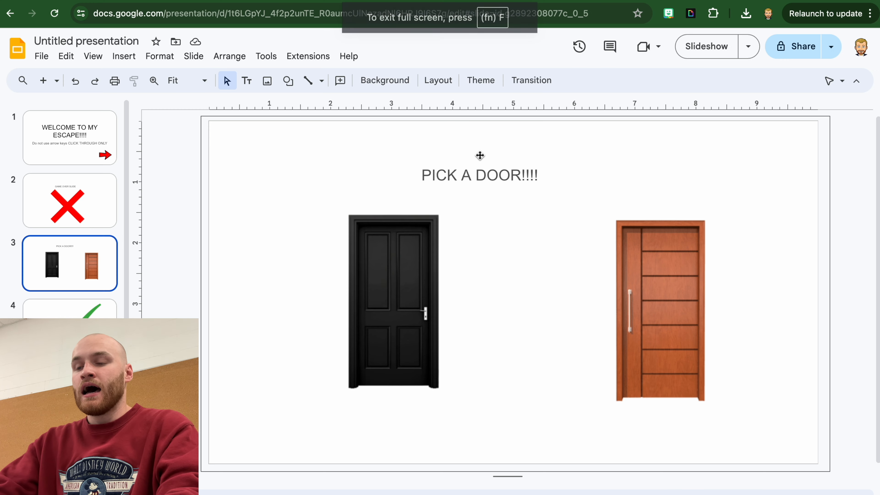
pyautogui.click(395, 286)
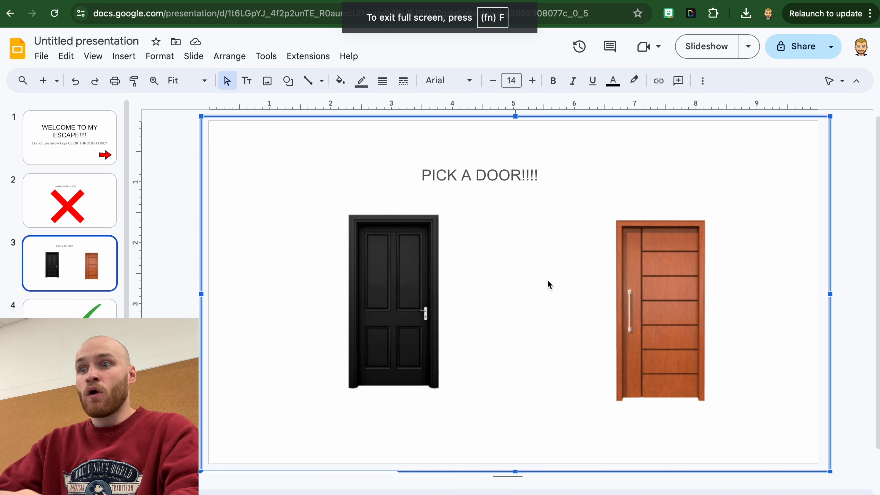
pyautogui.click(862, 286)
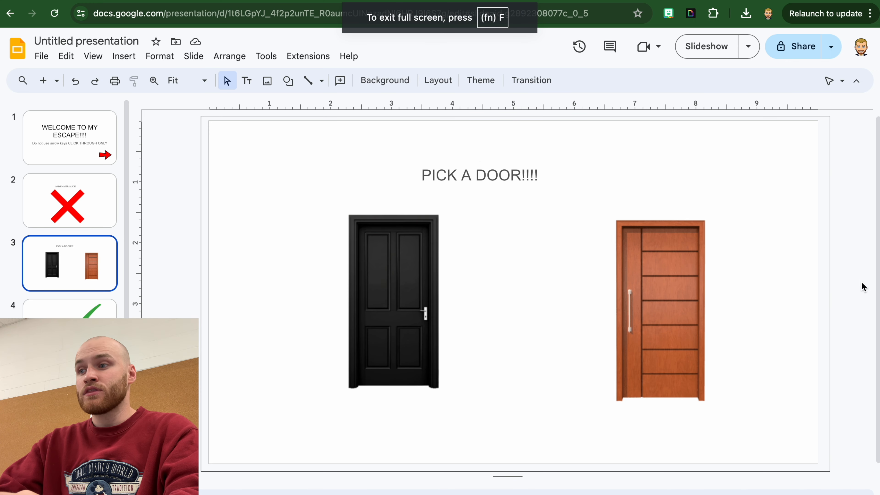
# Draw a rectangle that completely covers the black door on slide 3
pyautogui.click(123, 56)
pyautogui.moveTo(131, 82)
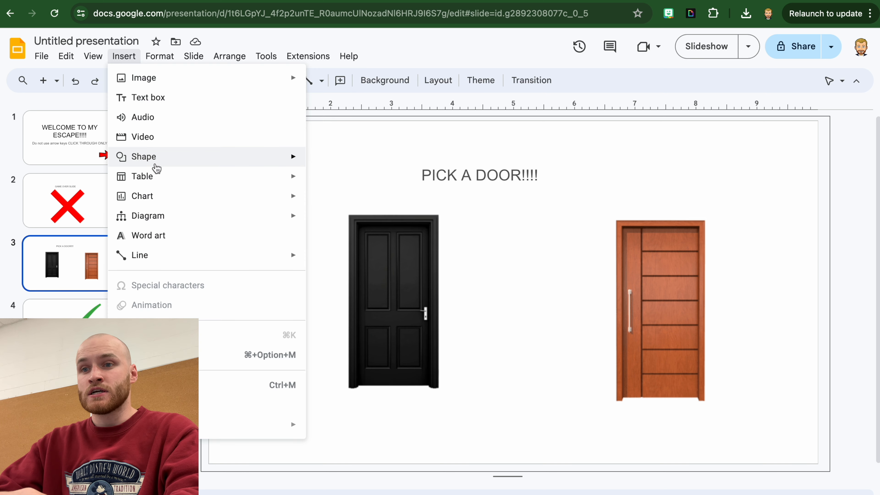
pyautogui.moveTo(156, 160)
pyautogui.moveTo(373, 166)
pyautogui.click(477, 166)
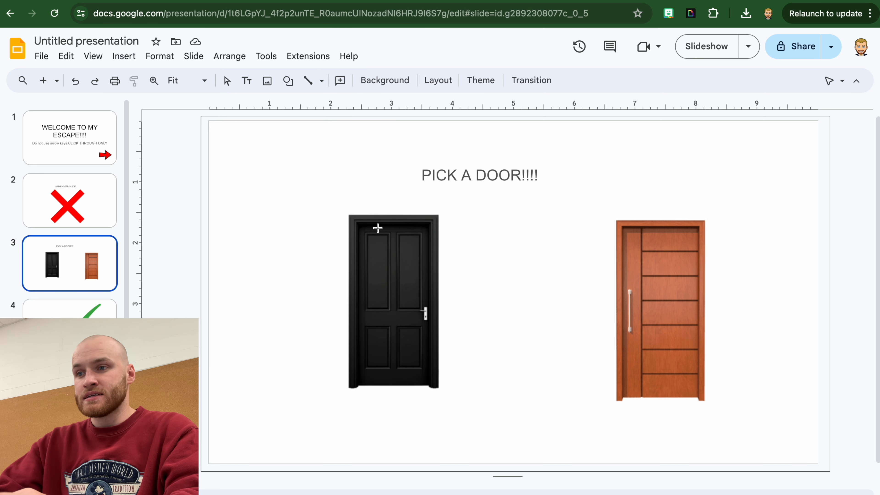
pyautogui.moveTo(357, 226); pyautogui.dragTo(445, 397)
# Draw a second rectangle that completely covers the brown wooden door on slide 3
pyautogui.click(123, 56)
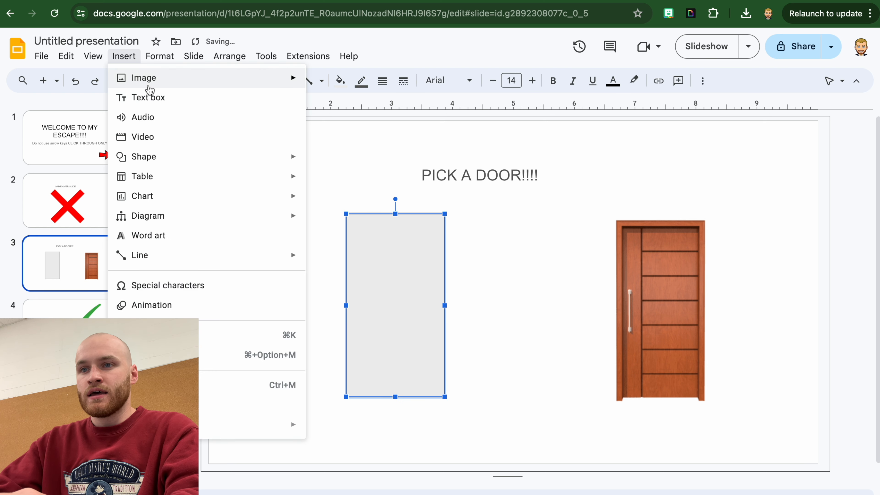
pyautogui.moveTo(166, 158)
pyautogui.moveTo(422, 167)
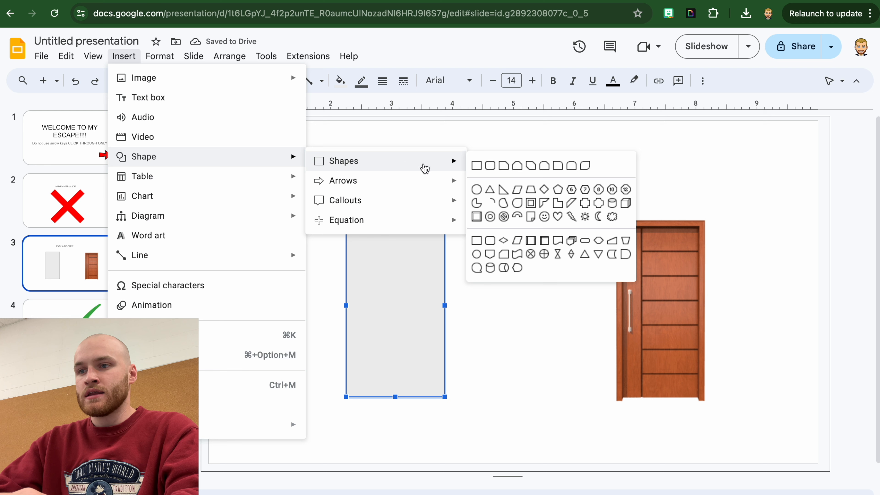
pyautogui.click(479, 171)
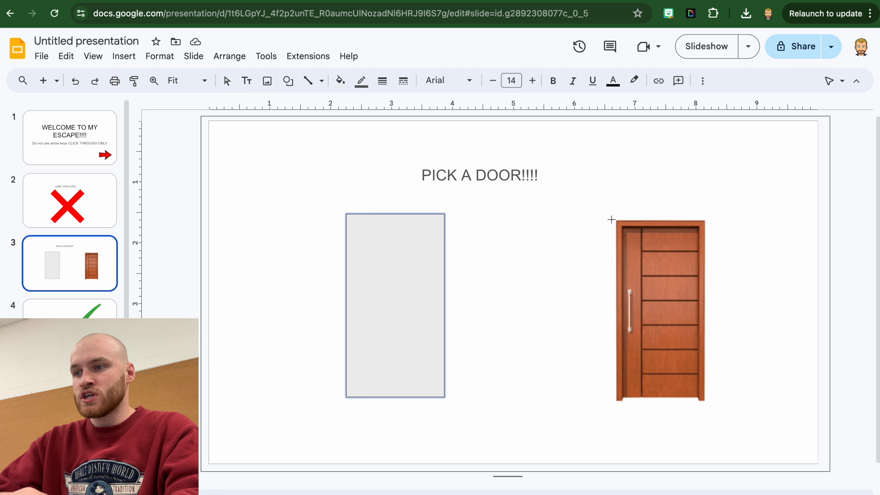
pyautogui.moveTo(612, 219); pyautogui.dragTo(708, 406)
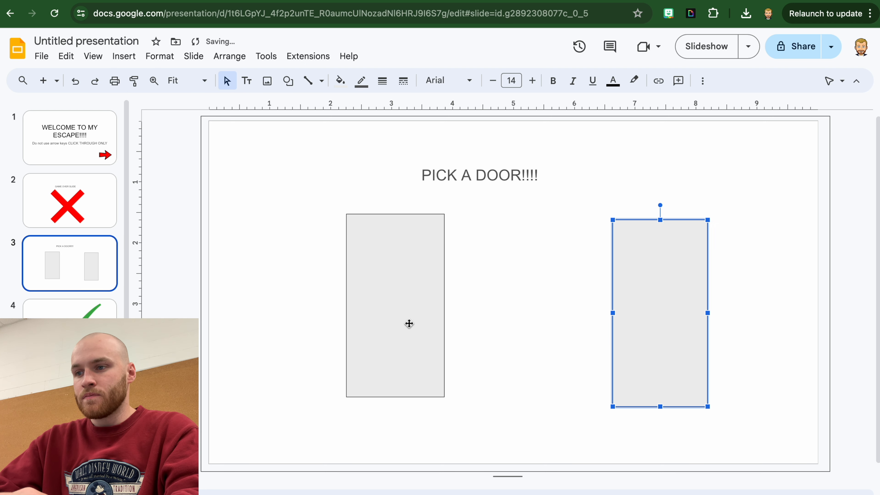
# Set the fill of both rectangles over the doors to transparent
pyautogui.click(410, 324)
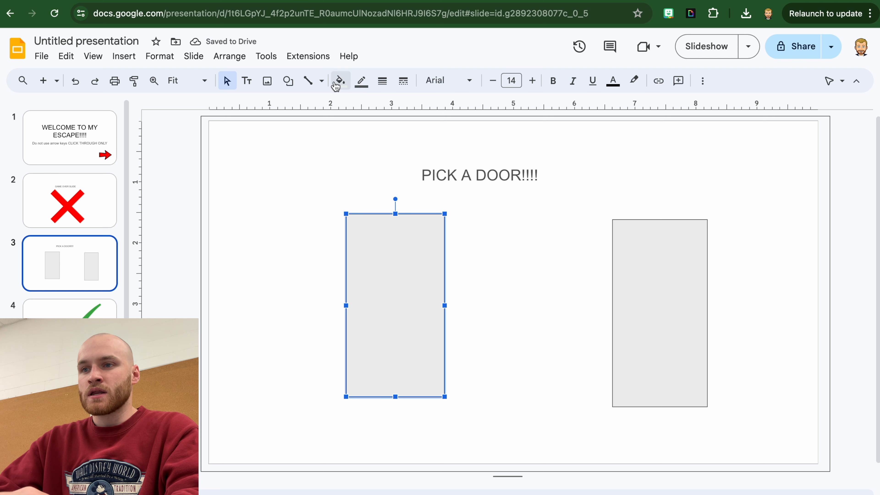
pyautogui.click(339, 83)
pyautogui.click(404, 328)
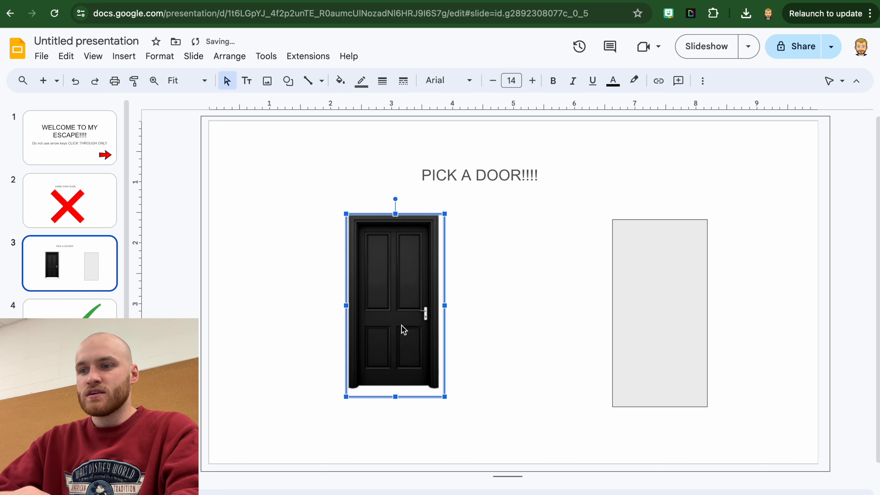
pyautogui.click(648, 311)
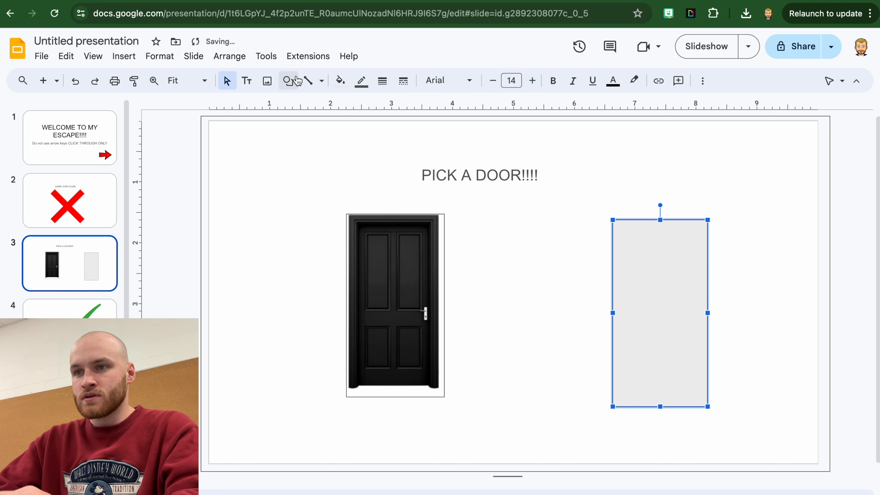
pyautogui.click(340, 81)
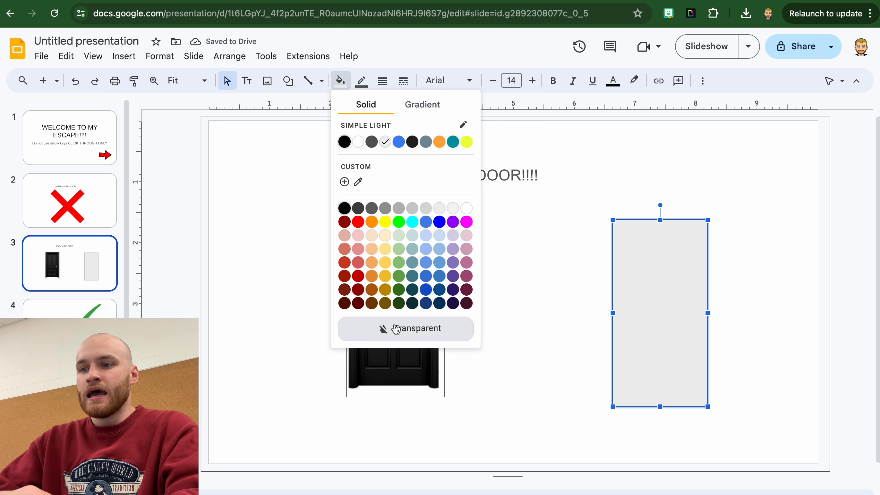
pyautogui.click(393, 329)
pyautogui.click(469, 366)
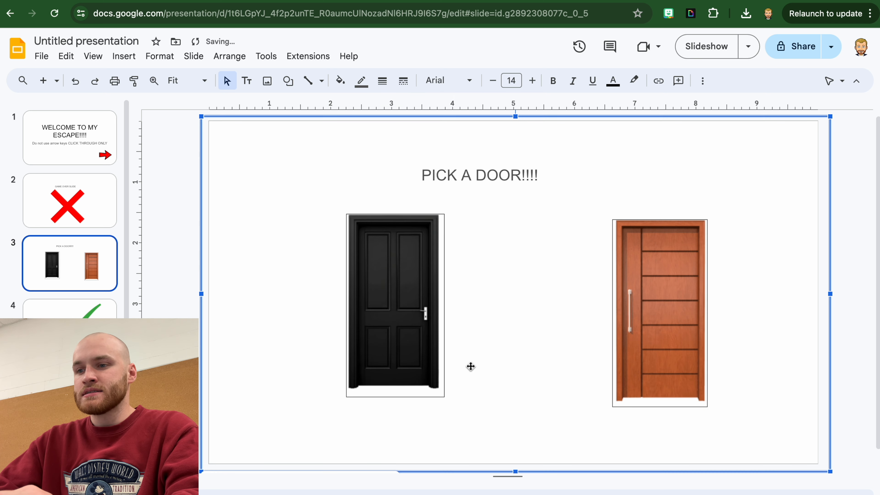
# Set the border colour of both door rectangles to transparent
pyautogui.click(414, 373)
pyautogui.click(363, 86)
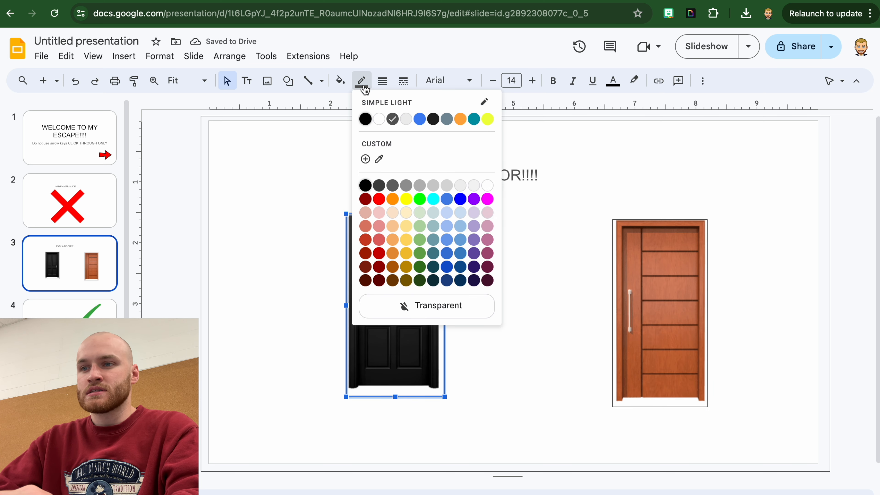
pyautogui.click(404, 307)
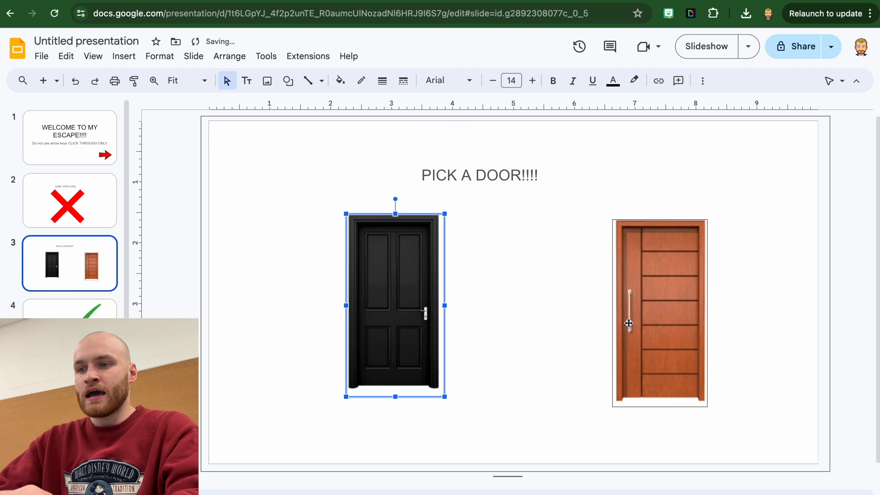
pyautogui.click(676, 397)
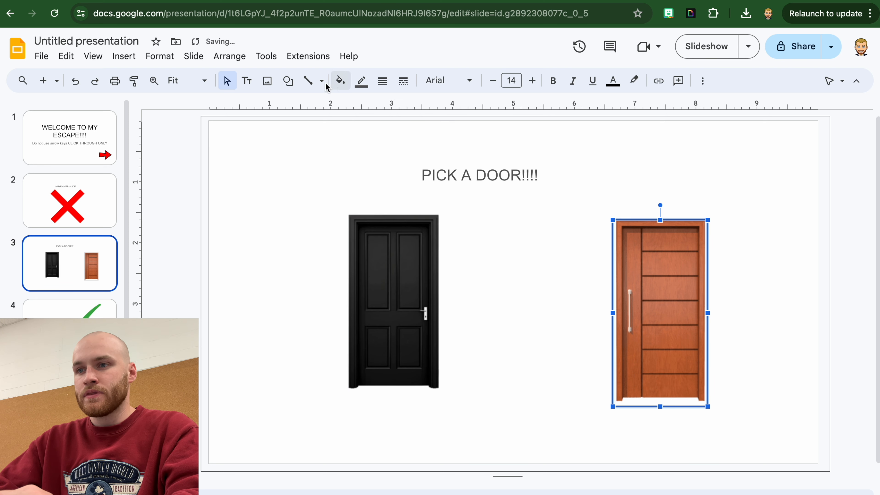
pyautogui.click(360, 85)
pyautogui.click(404, 306)
pyautogui.click(540, 308)
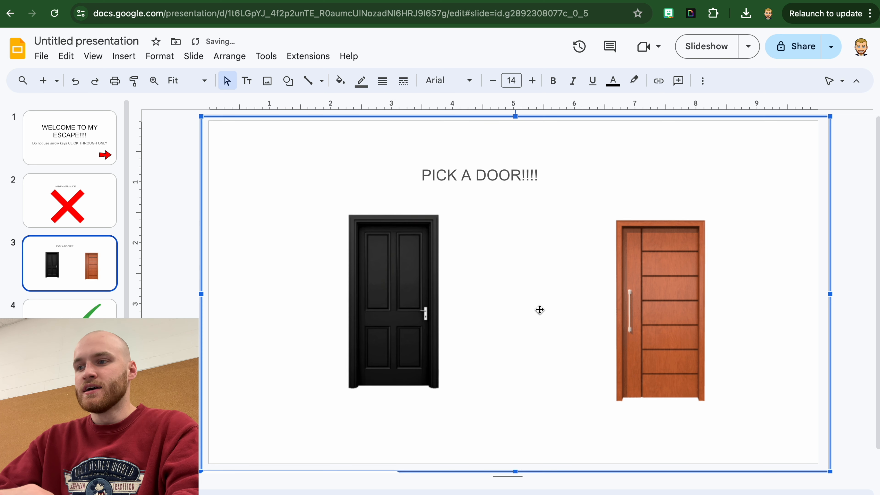
pyautogui.click(387, 332)
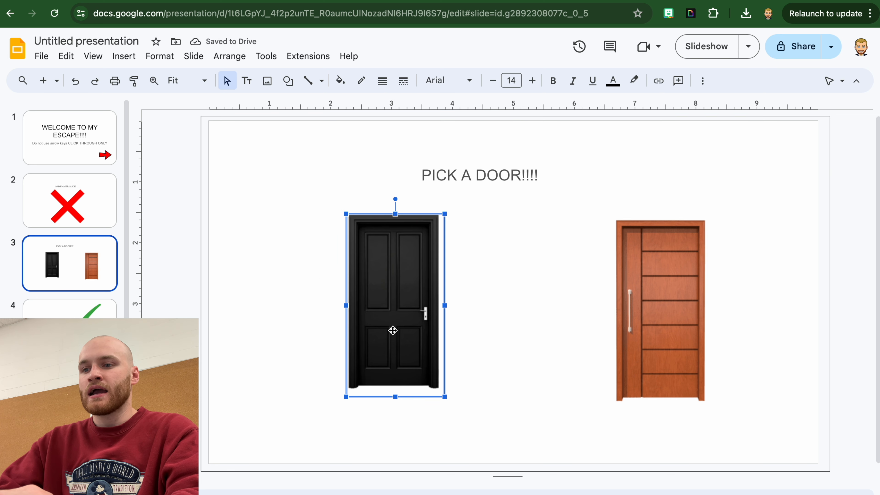
pyautogui.click(662, 334)
pyautogui.click(400, 323)
pyautogui.click(651, 321)
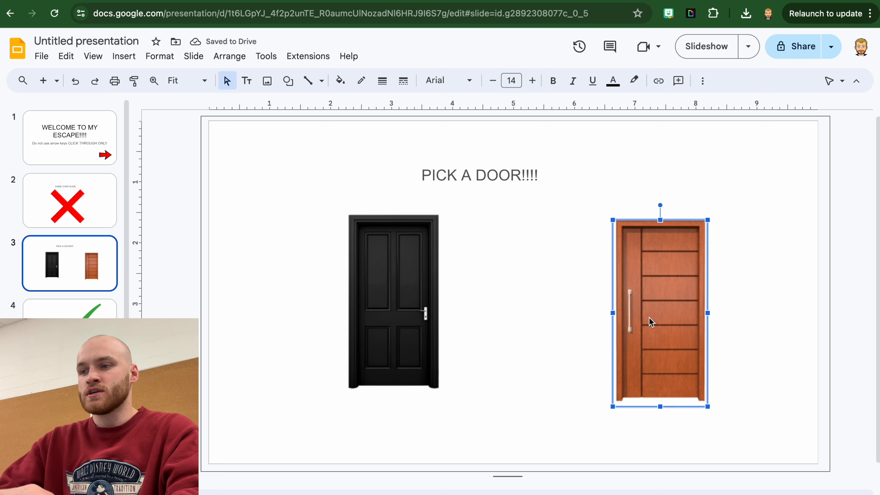
pyautogui.click(438, 307)
pyautogui.click(694, 307)
# Link the transparent rectangle over the black door to slide 4, and check slide 4 before returning to slide 3
pyautogui.click(397, 296)
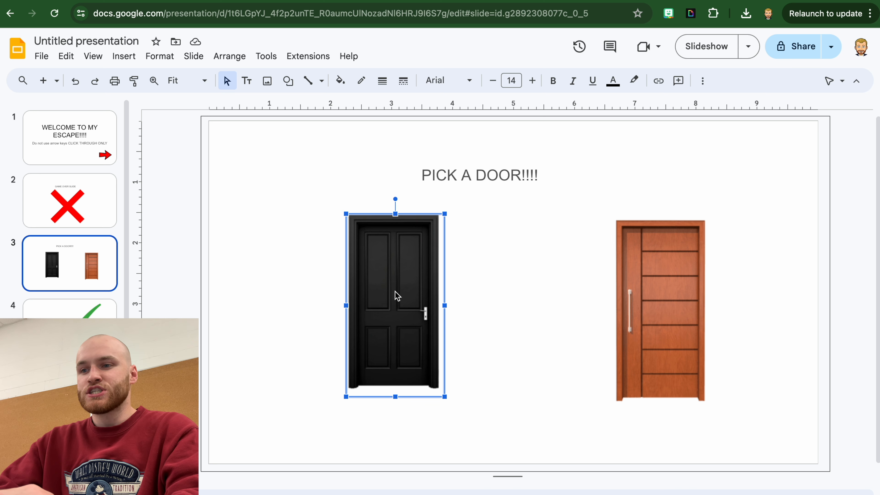
pyautogui.rightClick(398, 296)
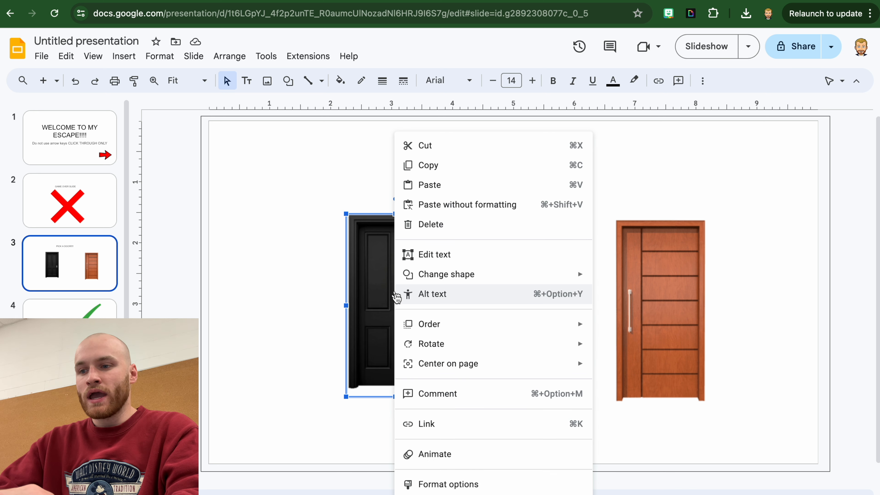
pyautogui.click(448, 425)
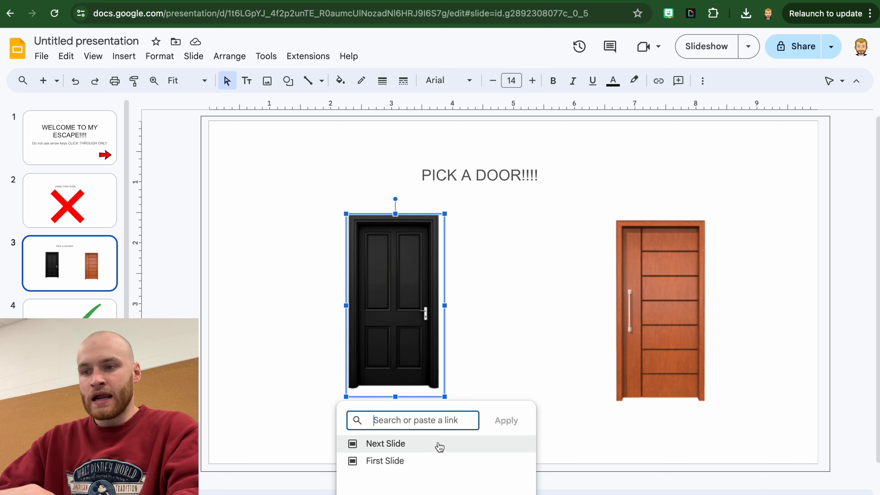
pyautogui.write('slide 4')
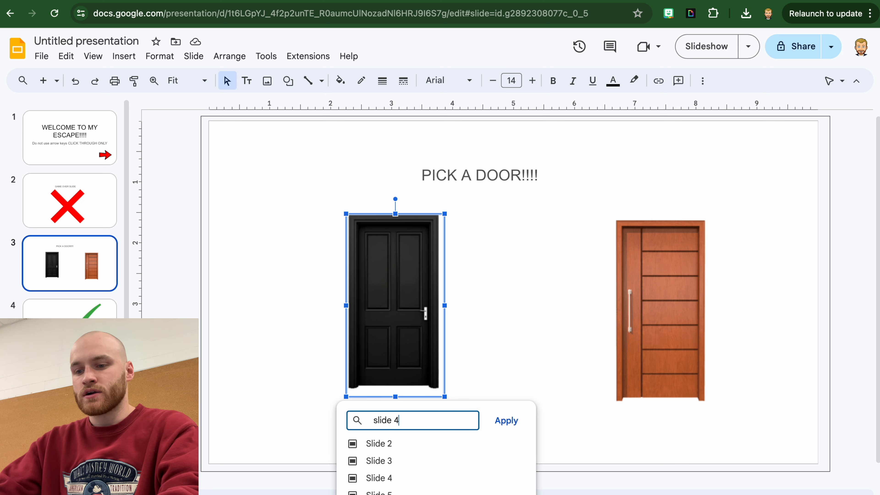
pyautogui.click(438, 444)
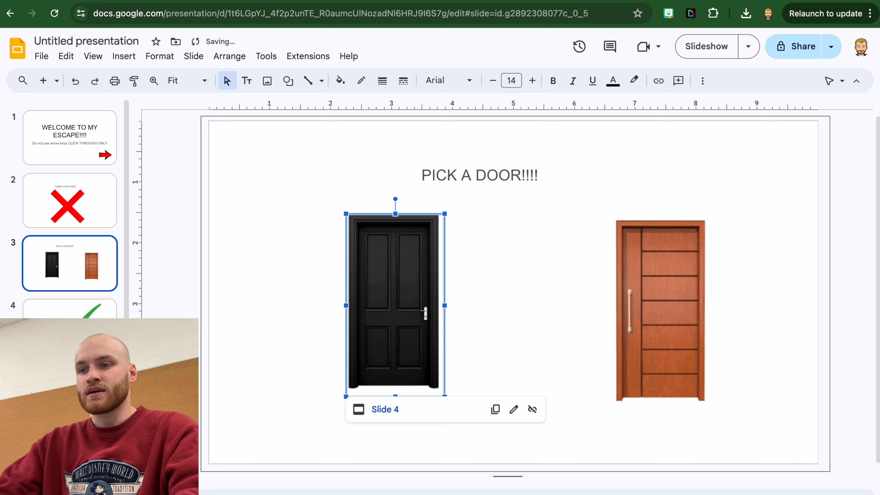
pyautogui.click(70, 324)
pyautogui.click(46, 275)
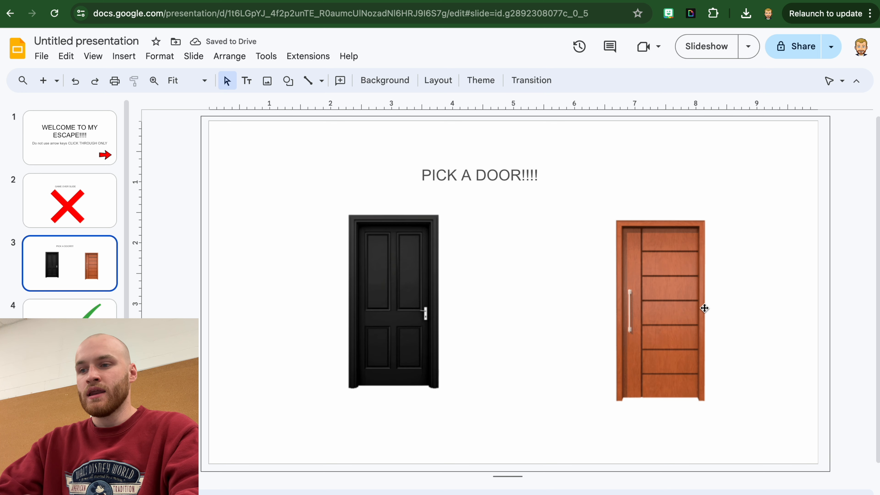
# Link the transparent rectangle over the brown wooden door on slide 3 to slide 2
pyautogui.click(662, 301)
pyautogui.rightClick(663, 305)
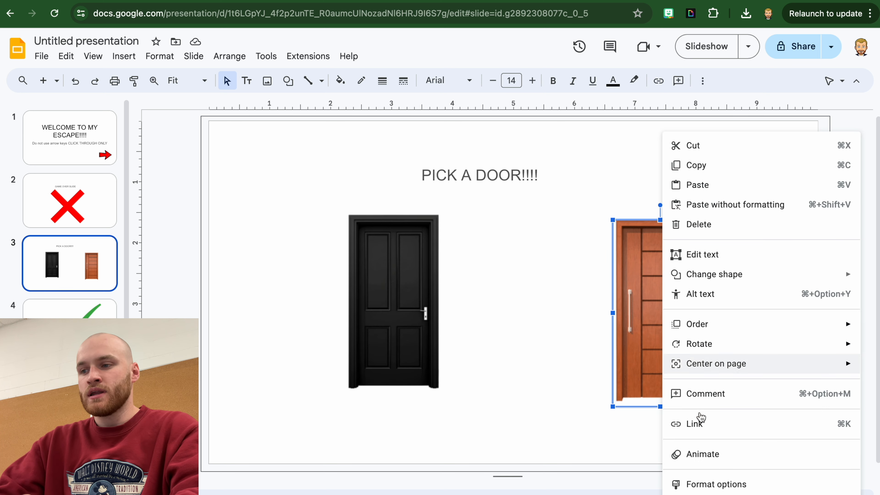
pyautogui.click(700, 424)
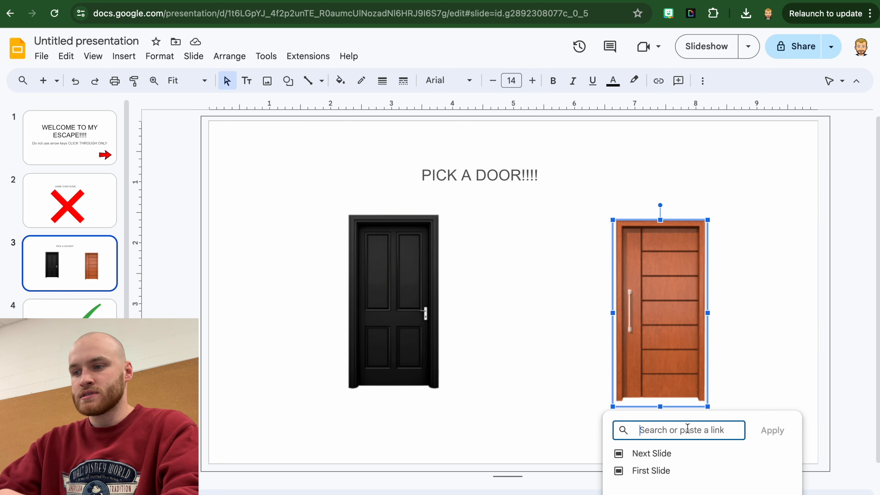
pyautogui.write('slide 2')
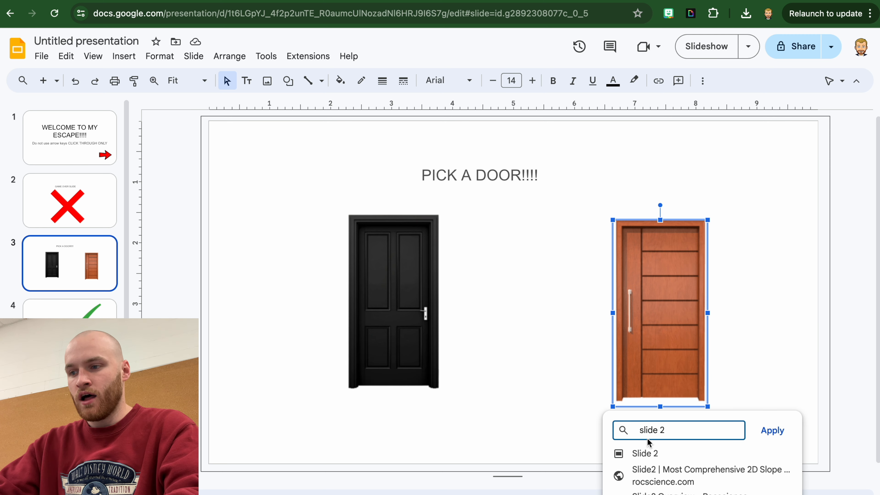
pyautogui.click(655, 454)
pyautogui.click(775, 364)
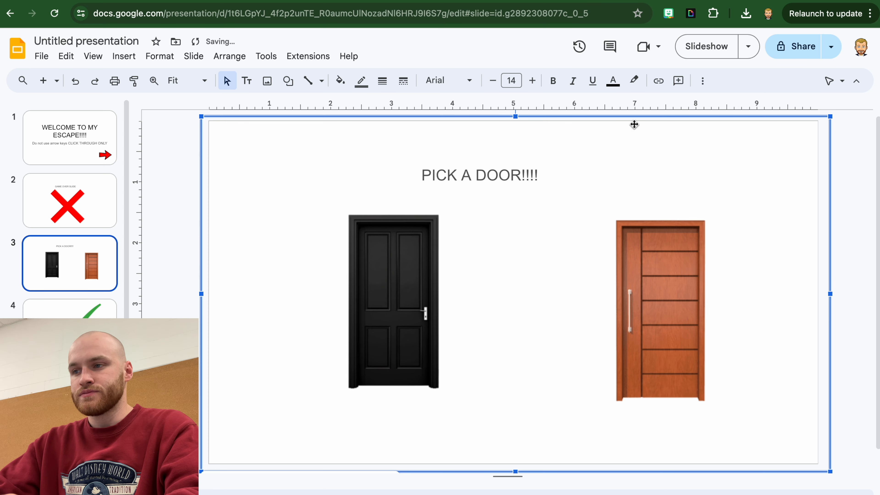
# Present from slide 3 and test the brown door's link, then present from slide 3 again to test the black door's link
pyautogui.click(698, 54)
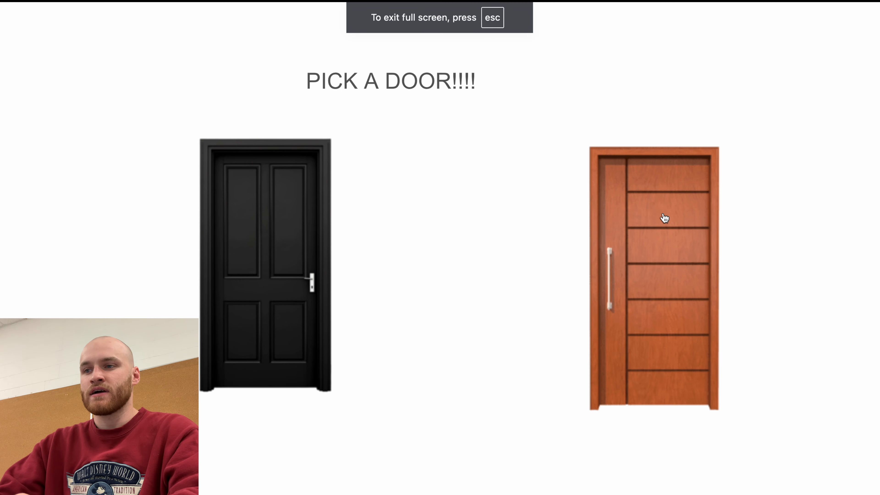
pyautogui.click(647, 234)
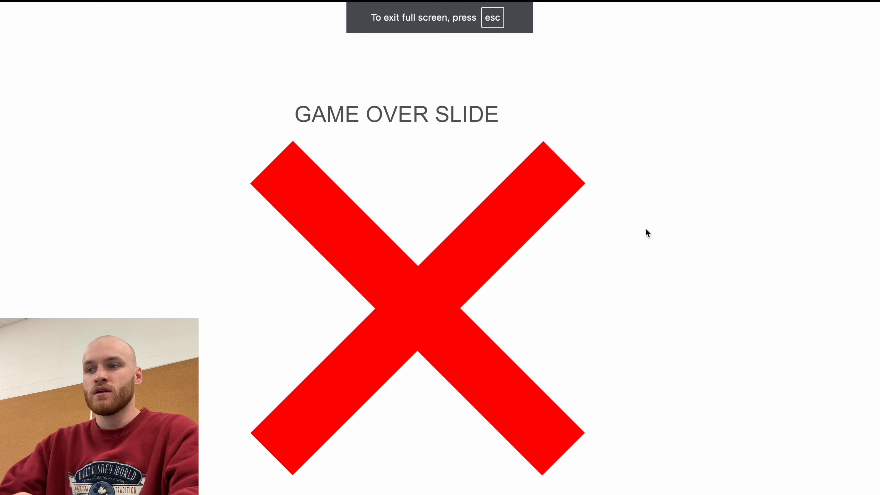
pyautogui.press('Escape')
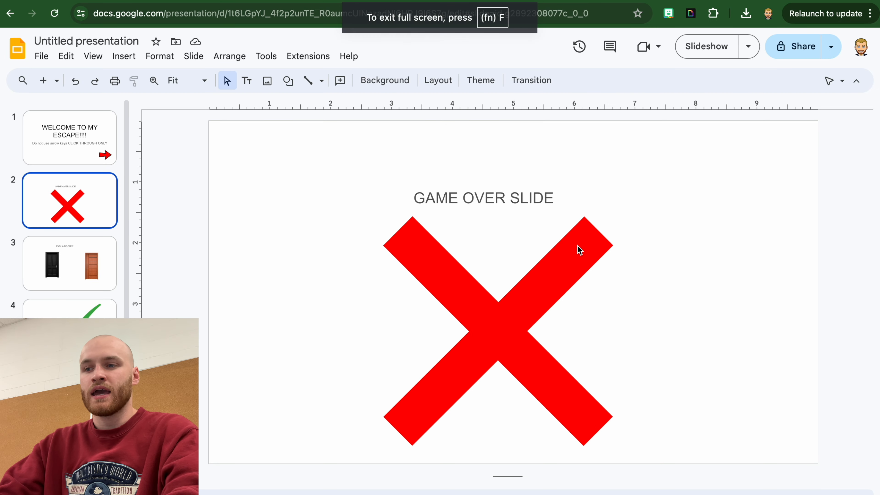
pyautogui.click(104, 267)
pyautogui.click(704, 49)
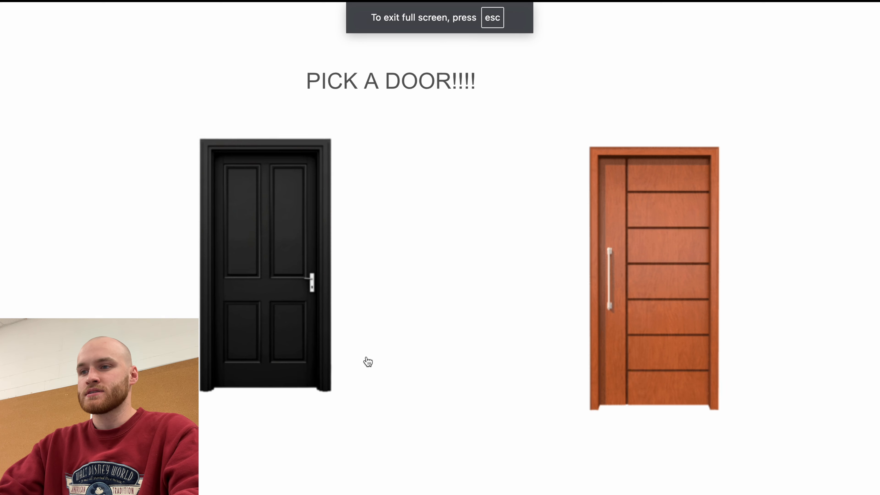
pyautogui.click(266, 302)
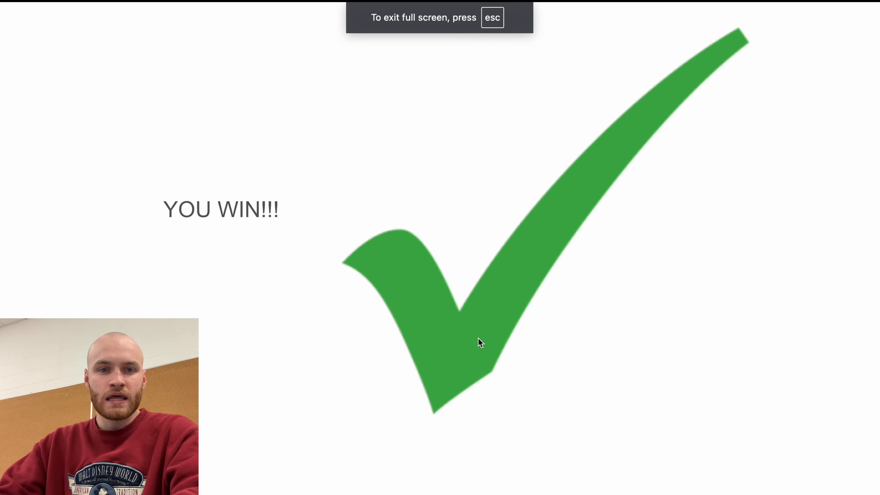
pyautogui.press('Escape')
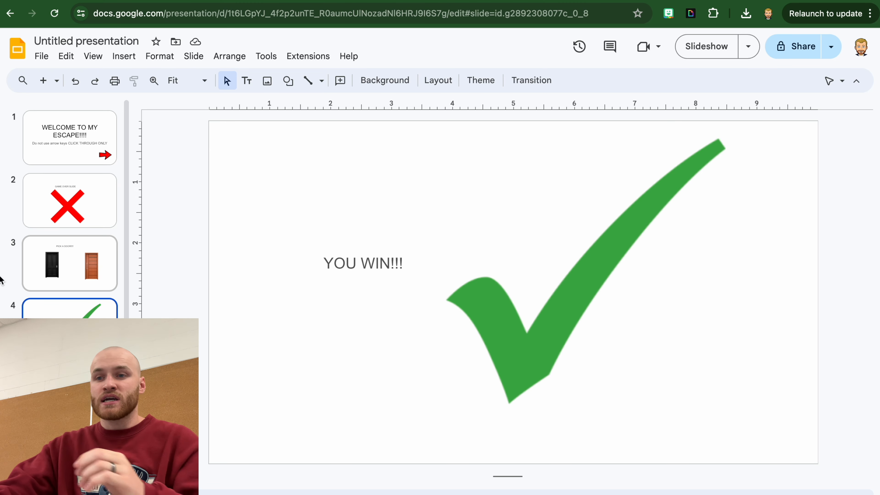
# Insert the red arrow image from the Escape Room tutorial folder in Google Drive onto the game-over slide, slide 2
pyautogui.click(92, 264)
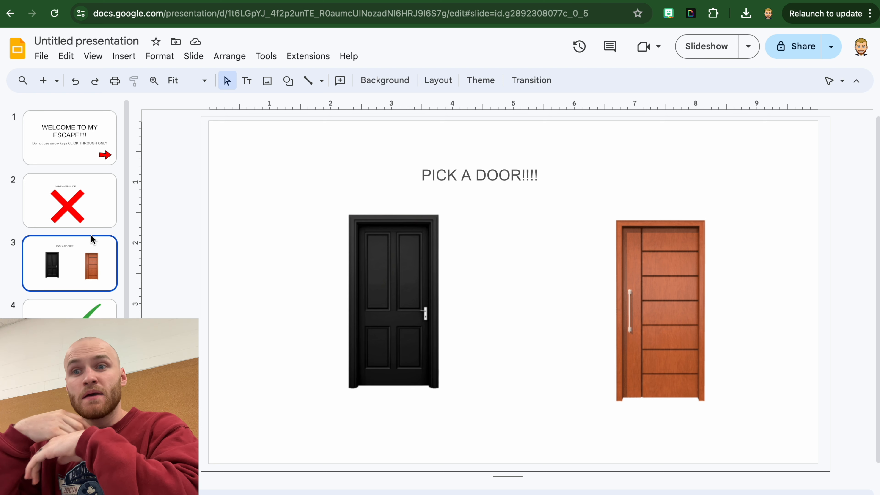
pyautogui.click(91, 221)
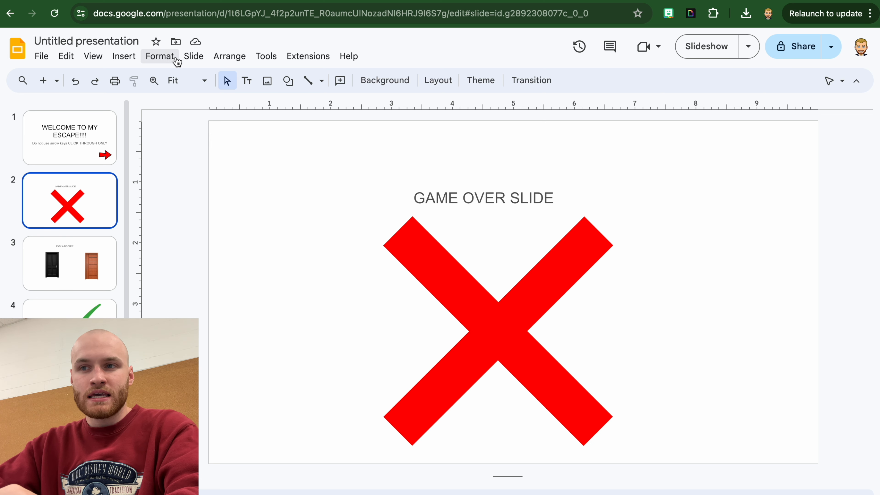
pyautogui.click(124, 56)
pyautogui.moveTo(136, 86)
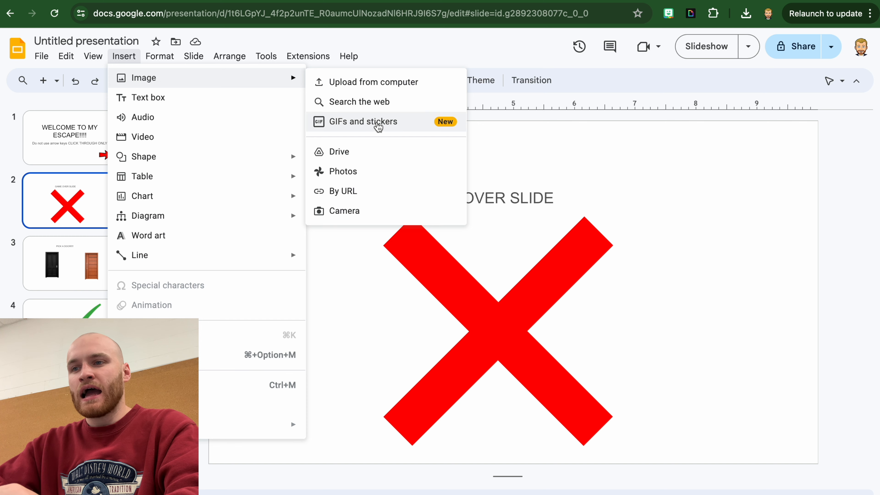
pyautogui.click(366, 152)
pyautogui.scroll(5, 809, 330)
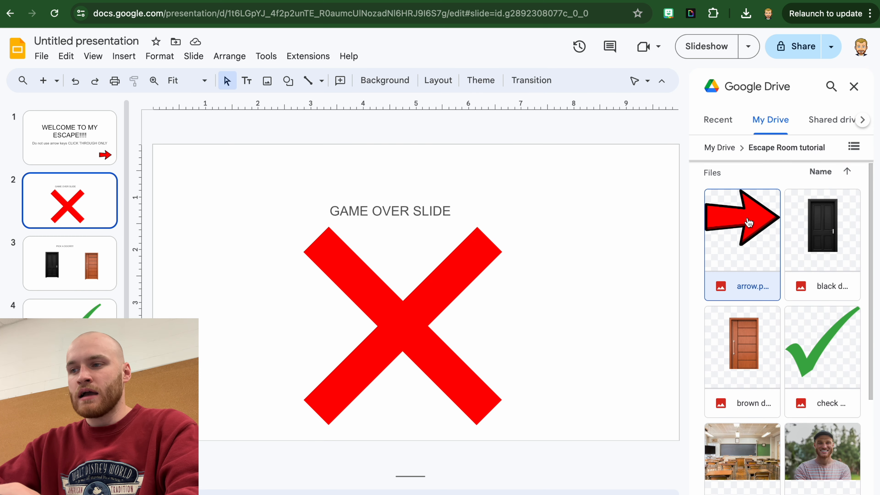
pyautogui.moveTo(746, 223); pyautogui.dragTo(612, 349)
pyautogui.click(616, 414)
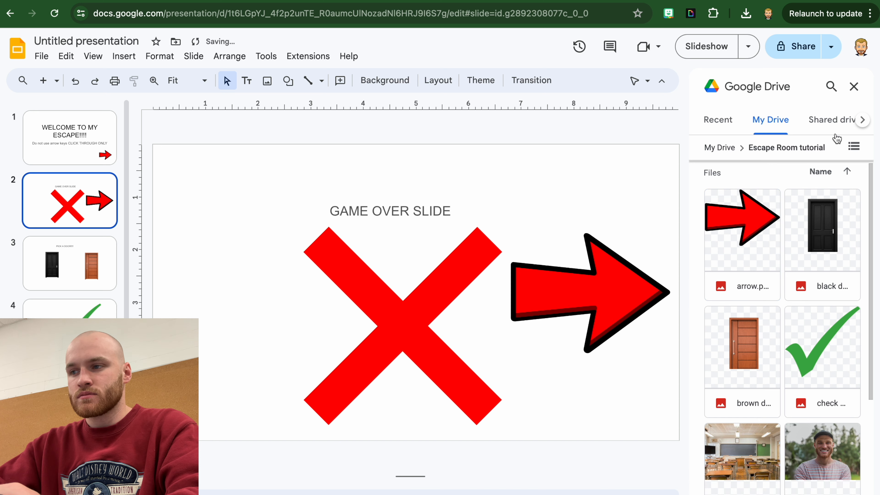
pyautogui.click(854, 87)
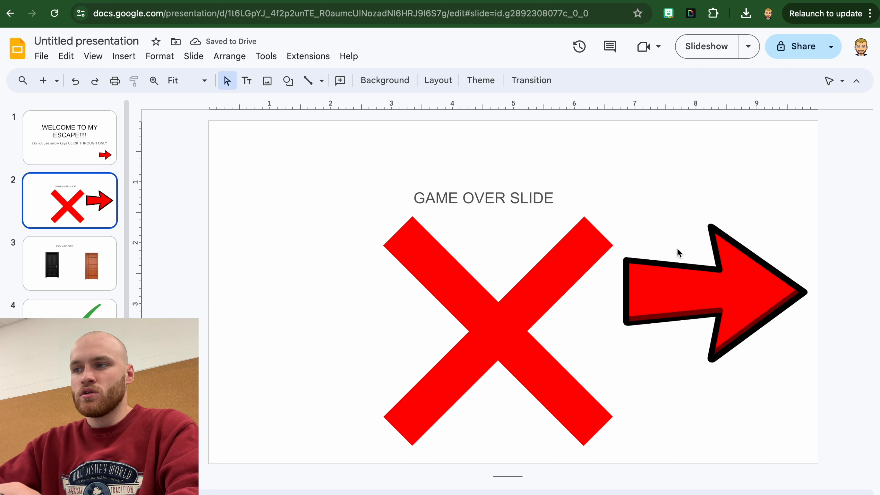
# Shrink the red arrow image and place it in the lower-right corner of slide 2
pyautogui.click(707, 266)
pyautogui.moveTo(810, 224); pyautogui.dragTo(672, 352)
pyautogui.moveTo(751, 423); pyautogui.dragTo(773, 436)
# Add a text box reading "Go back to home" by the red arrow on slide 2
pyautogui.click(127, 59)
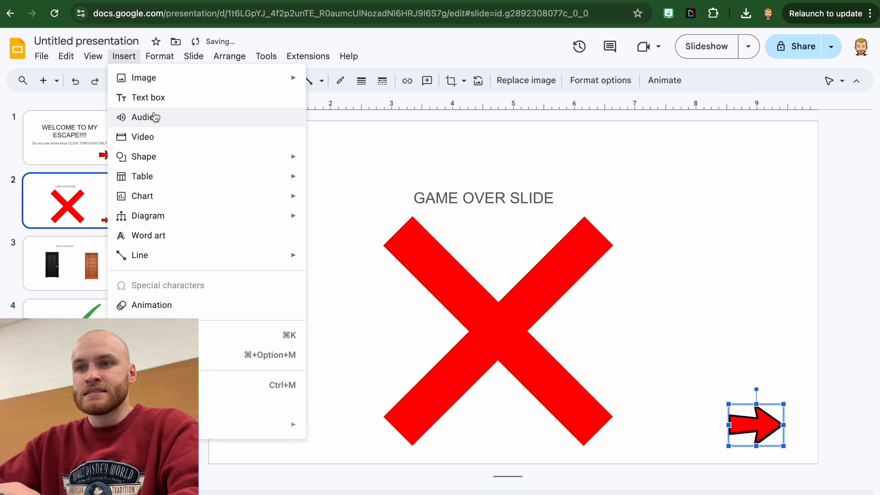
pyautogui.click(145, 98)
pyautogui.click(713, 381)
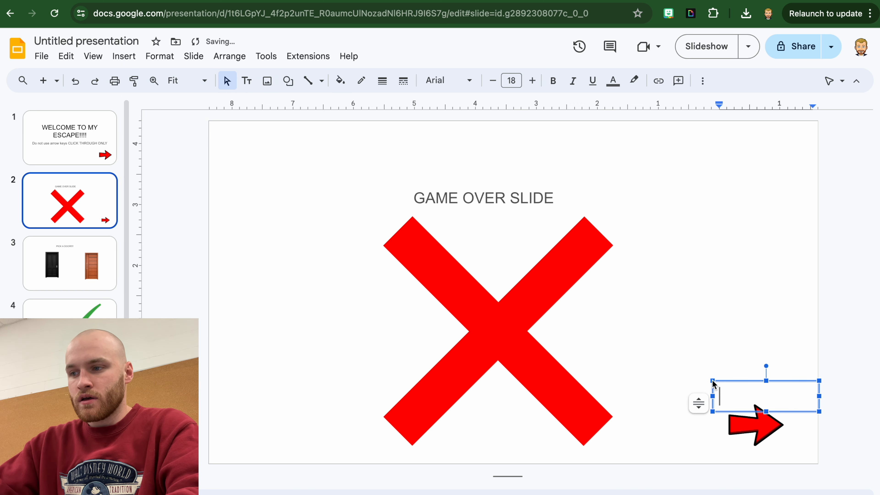
pyautogui.write('Go back to h')
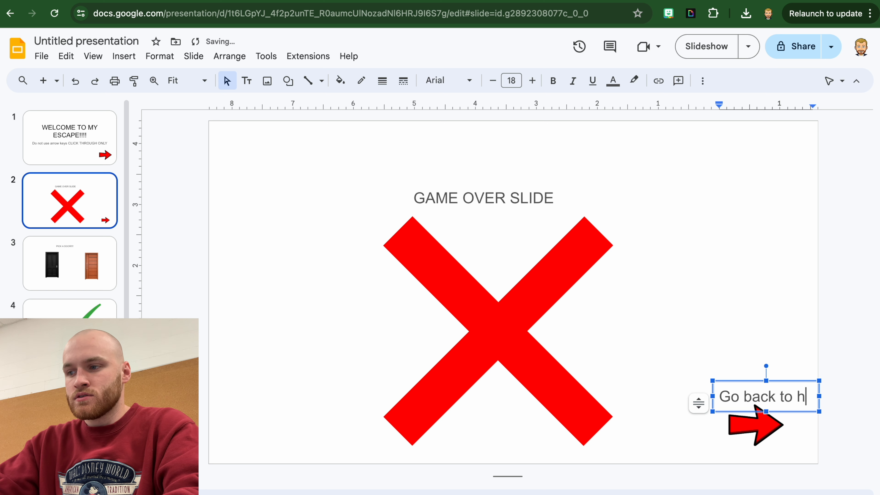
pyautogui.write('ome')
# Move the "Go back to home" text up clear of the arrow, and bring the red arrow up closer beneath it
pyautogui.click(849, 400)
pyautogui.click(806, 392)
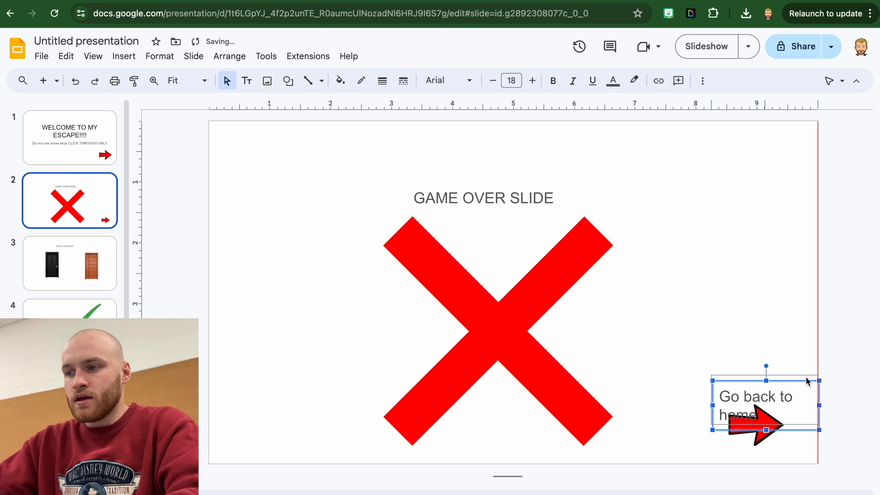
pyautogui.moveTo(806, 392); pyautogui.dragTo(805, 361)
pyautogui.click(848, 376)
pyautogui.click(788, 358)
pyautogui.doubleClick(786, 375)
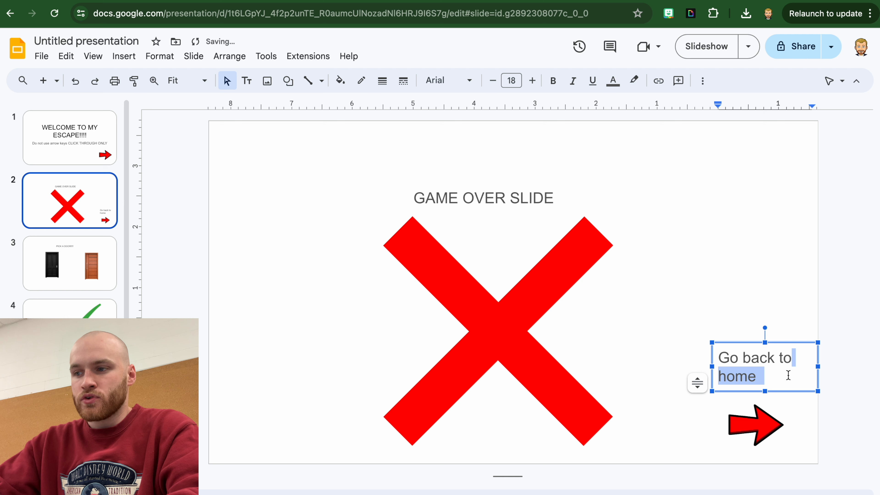
pyautogui.click(822, 411)
pyautogui.click(755, 416)
pyautogui.moveTo(754, 413); pyautogui.dragTo(754, 400)
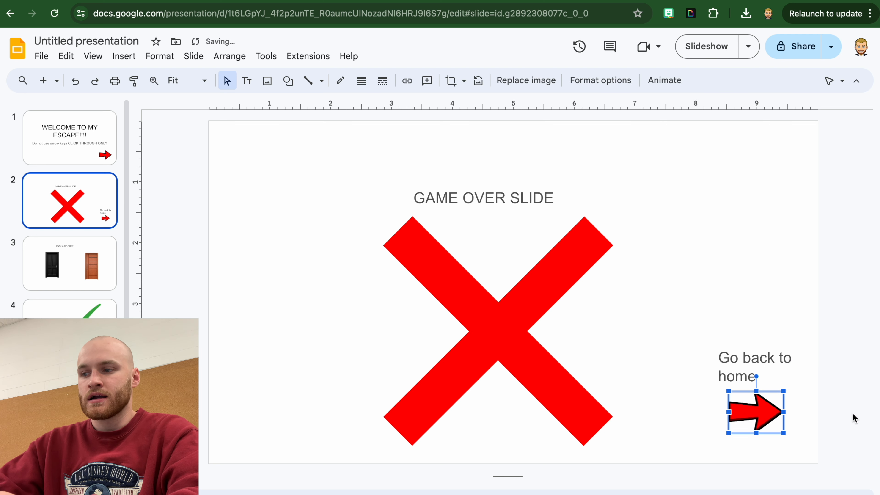
pyautogui.click(869, 423)
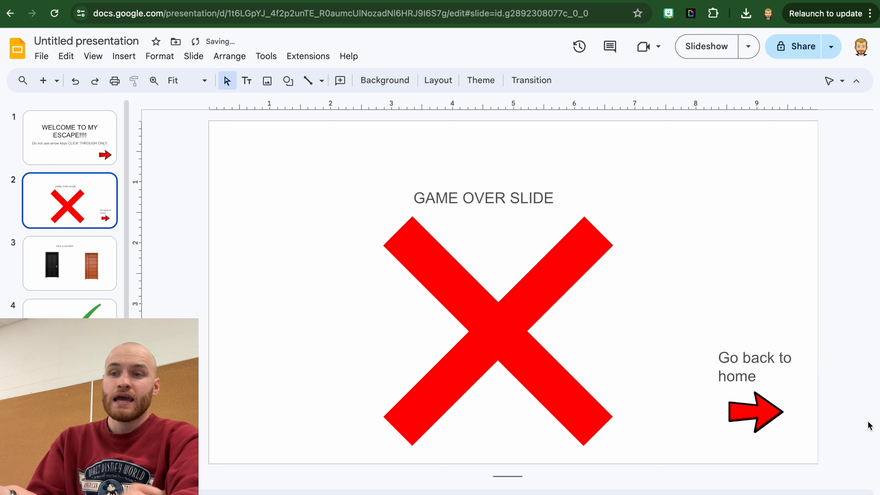
# Draw a rectangle that covers the whole of slide 2
pyautogui.click(124, 56)
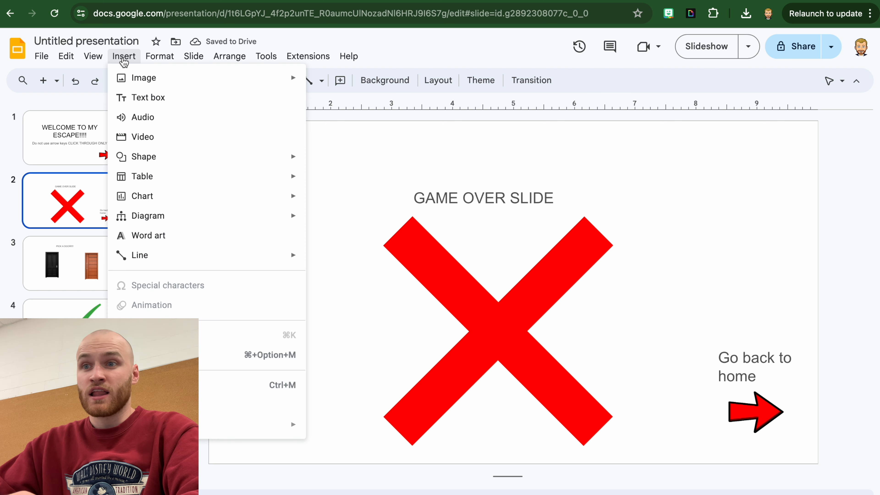
pyautogui.moveTo(228, 161)
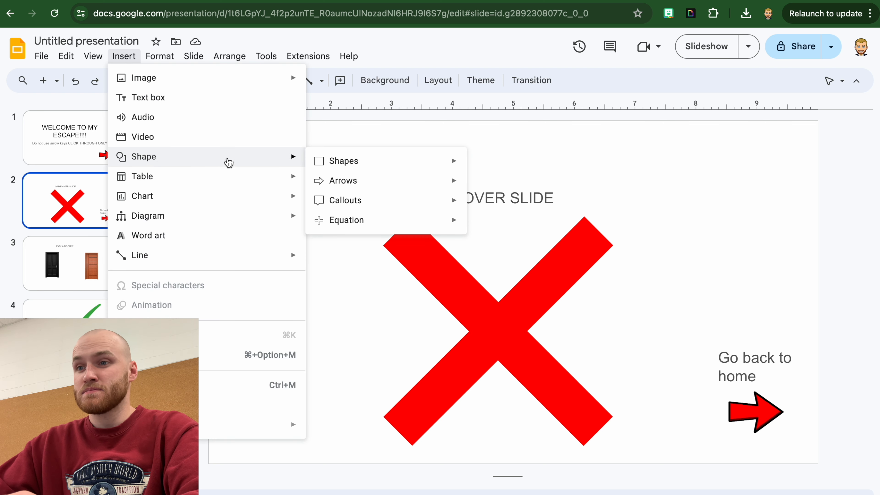
pyautogui.click(476, 166)
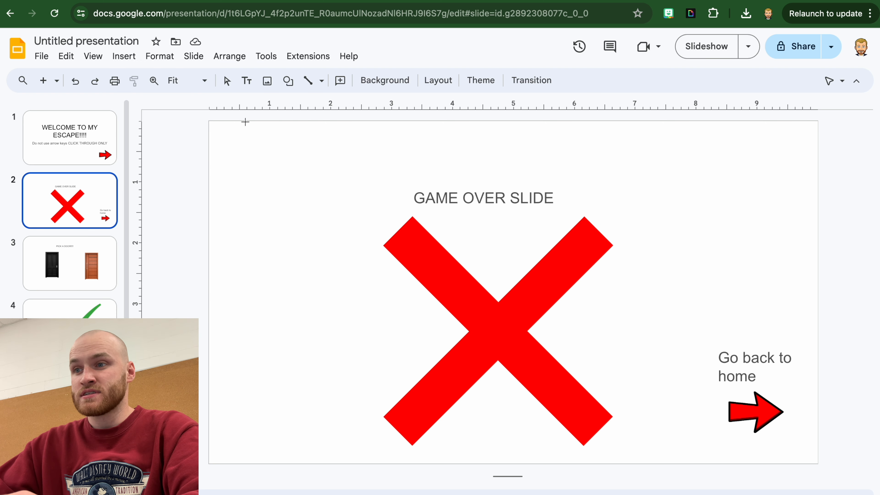
pyautogui.moveTo(193, 118); pyautogui.dragTo(831, 471)
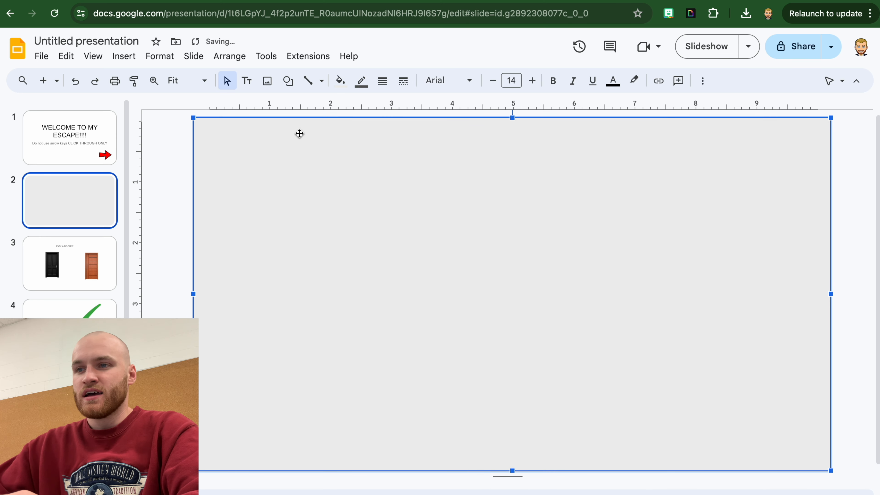
# Set both the fill and the border colour of slide 2's full-slide rectangle to transparent
pyautogui.click(340, 80)
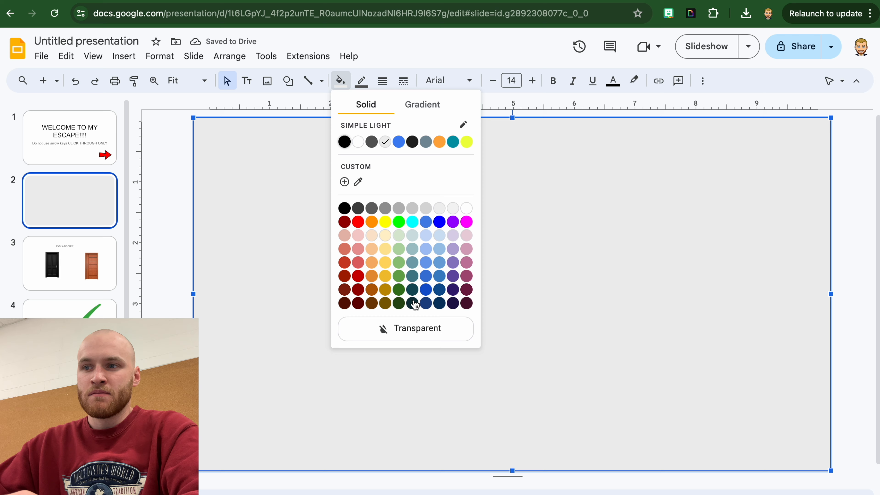
pyautogui.click(419, 329)
pyautogui.click(361, 81)
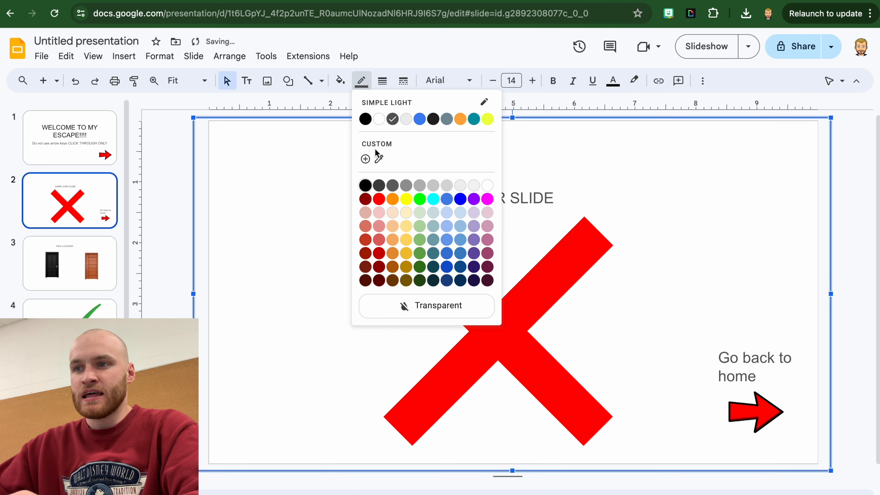
pyautogui.click(427, 314)
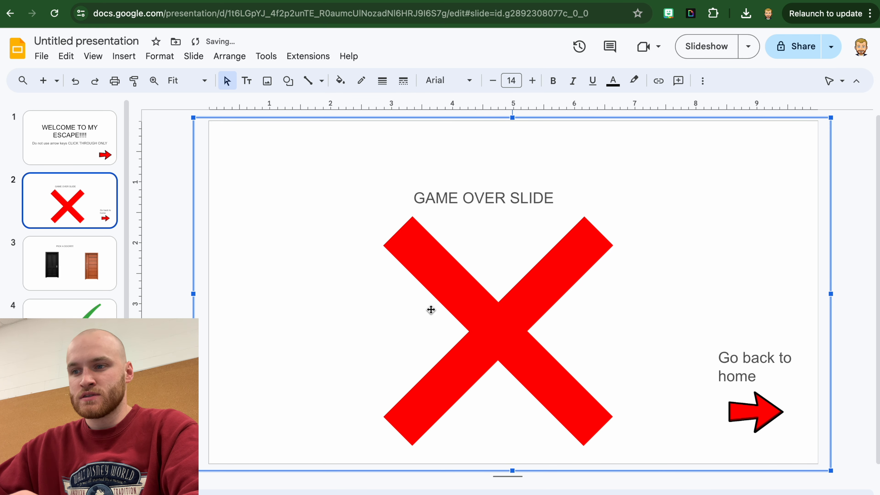
pyautogui.click(844, 273)
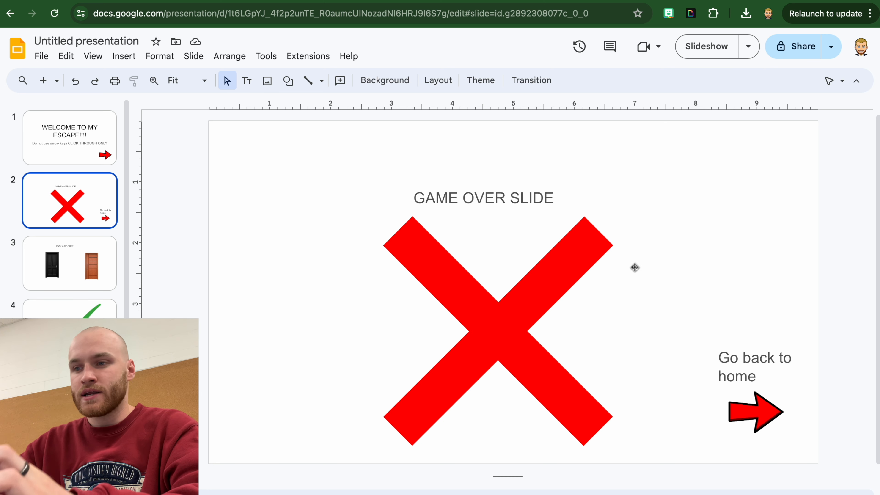
# Draw a right-arrow shape over the red arrow image on slide 2, matching its size
pyautogui.click(712, 249)
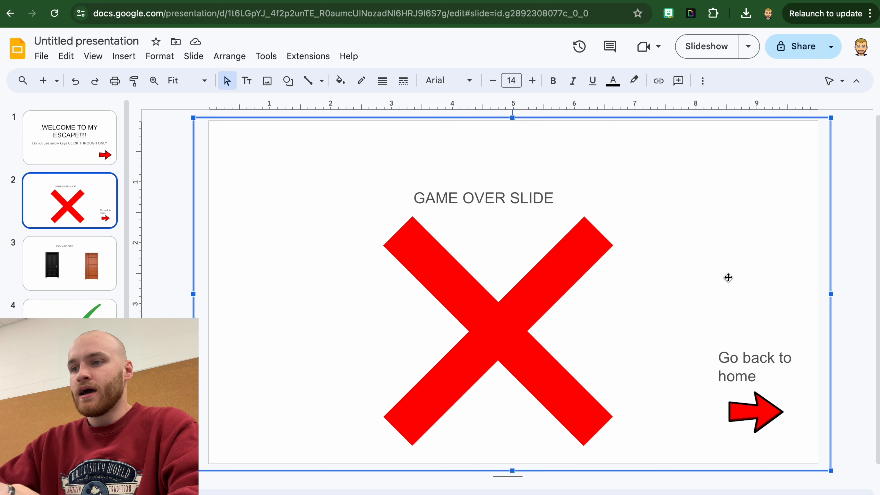
pyautogui.click(123, 58)
pyautogui.moveTo(165, 166)
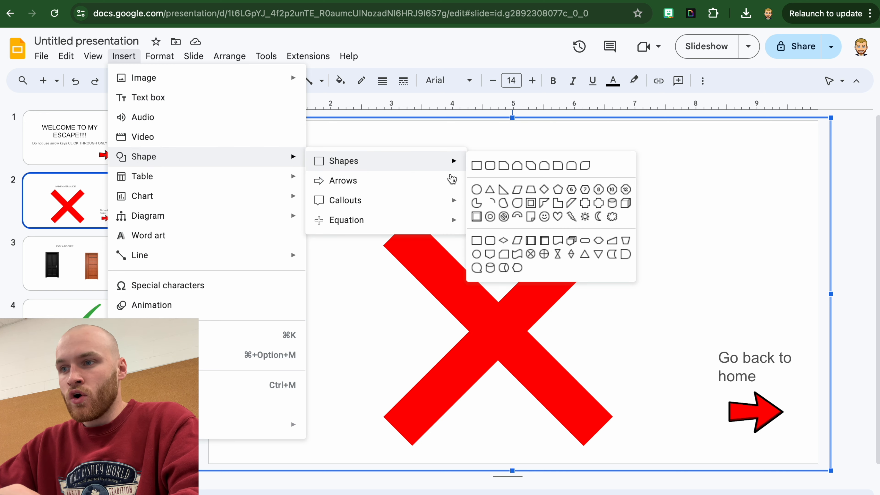
pyautogui.moveTo(421, 186)
pyautogui.click(476, 185)
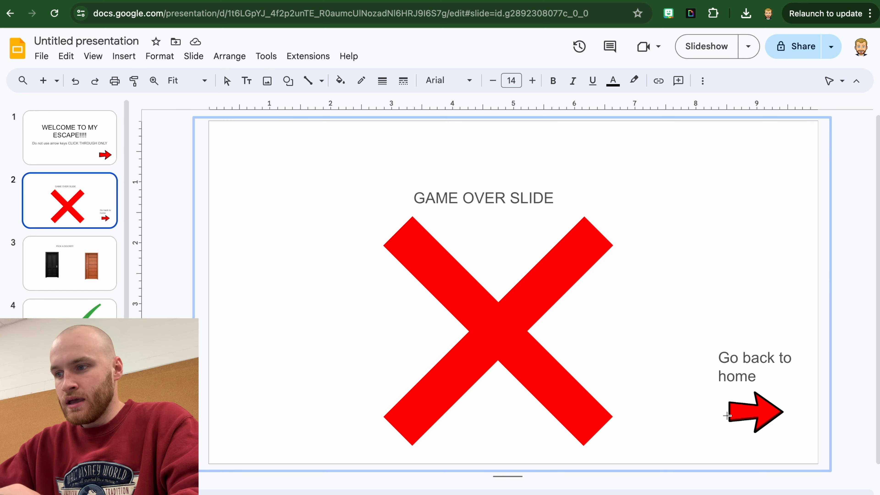
pyautogui.moveTo(723, 400); pyautogui.dragTo(765, 429)
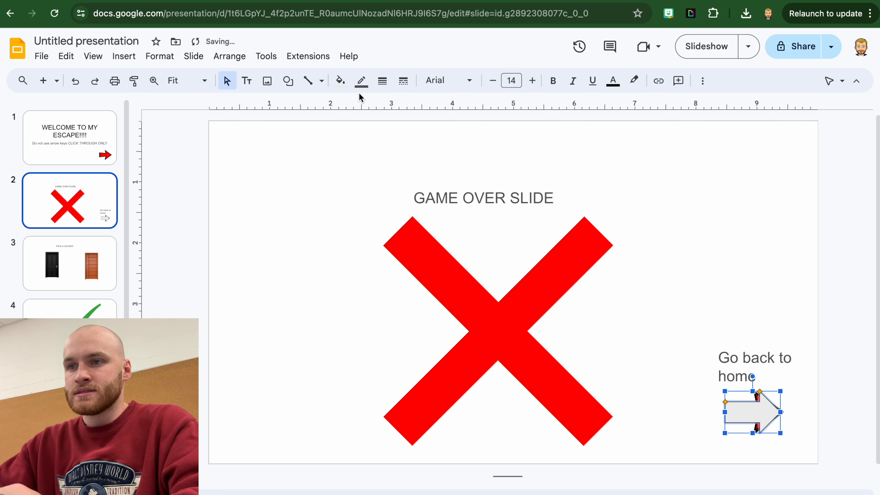
# Set both the fill and the border colour of the right-arrow shape over slide 2's red arrow to transparent
pyautogui.click(340, 80)
pyautogui.click(381, 329)
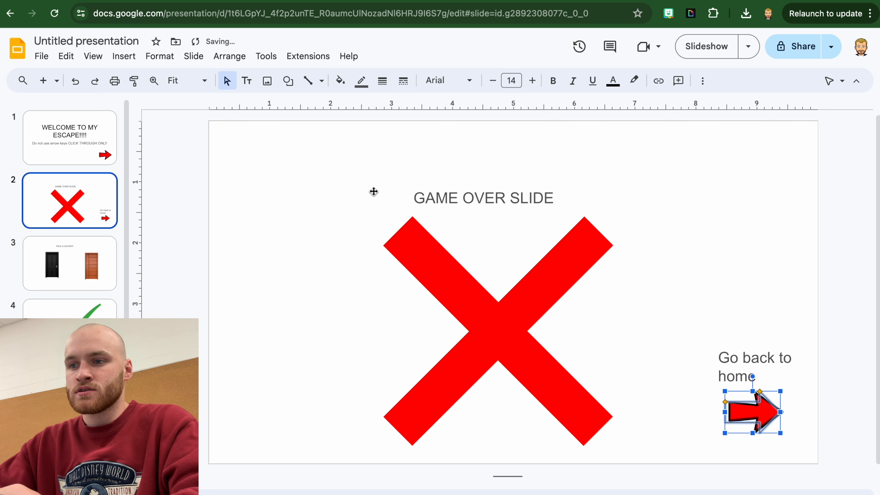
pyautogui.click(361, 86)
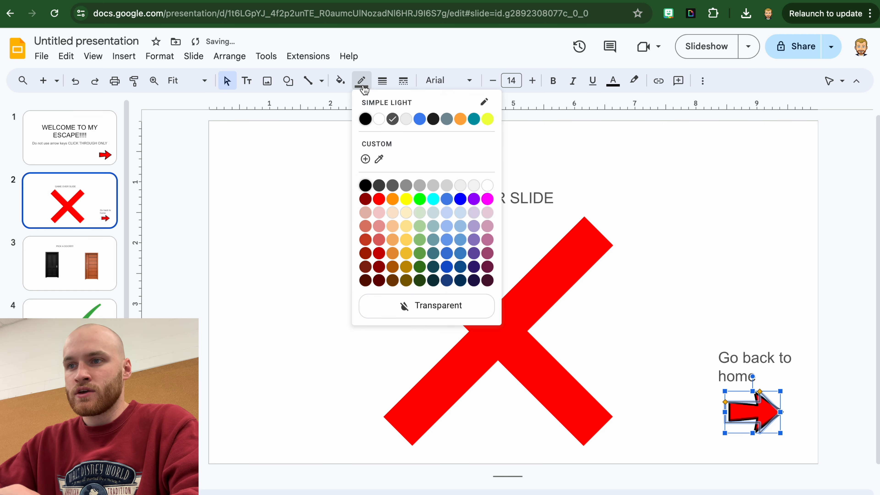
pyautogui.click(421, 303)
pyautogui.click(844, 404)
# Link slide 2's transparent arrow shape to "Slide 1: WELCOME TO MY ESCAPE!!!!"
pyautogui.click(775, 418)
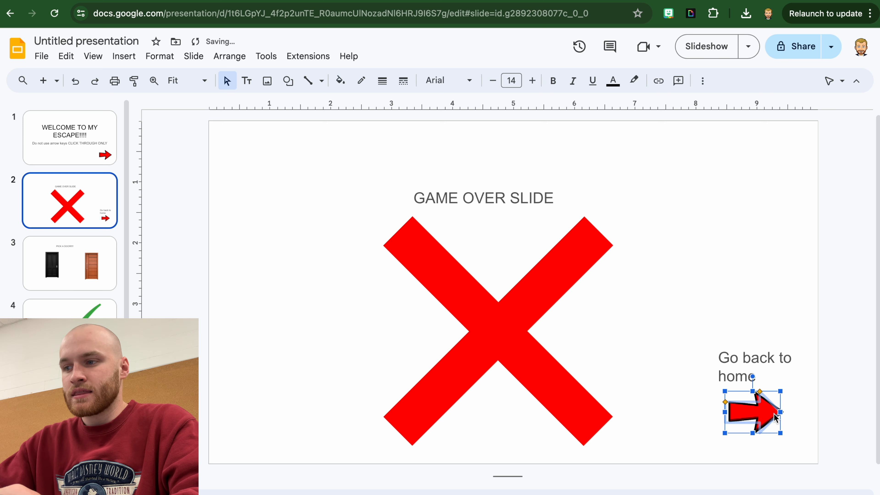
pyautogui.rightClick(775, 418)
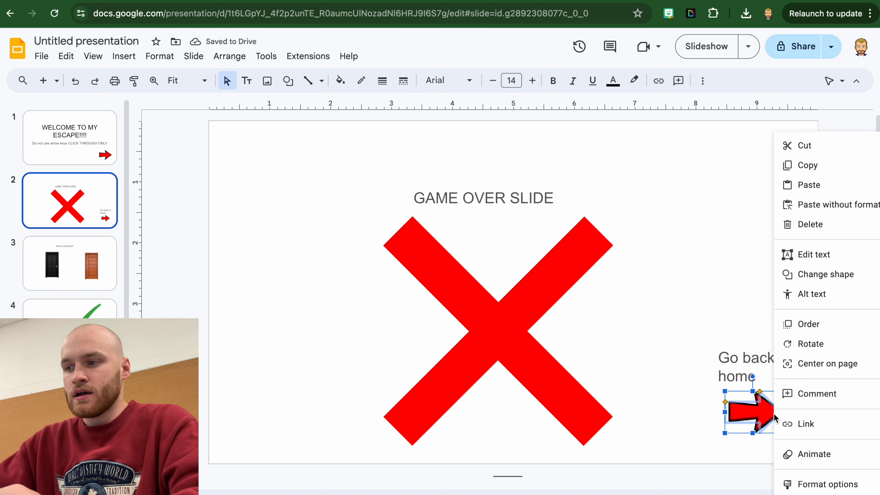
pyautogui.click(831, 422)
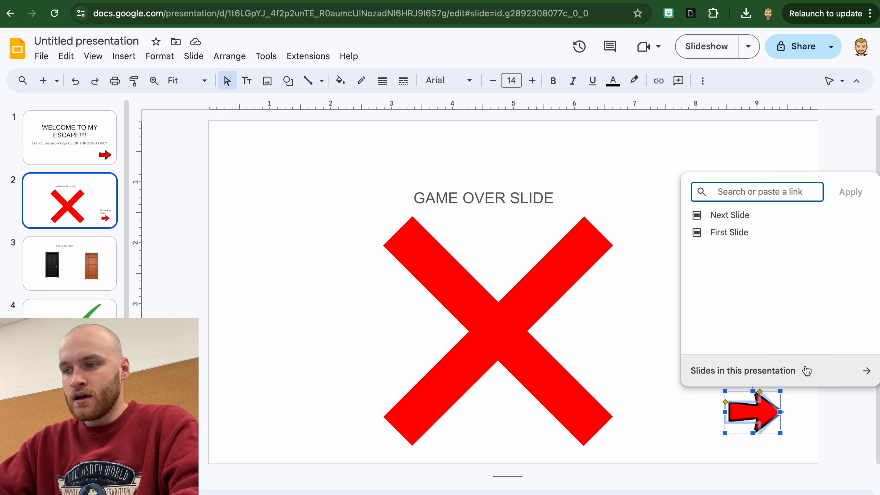
pyautogui.write('slide 1')
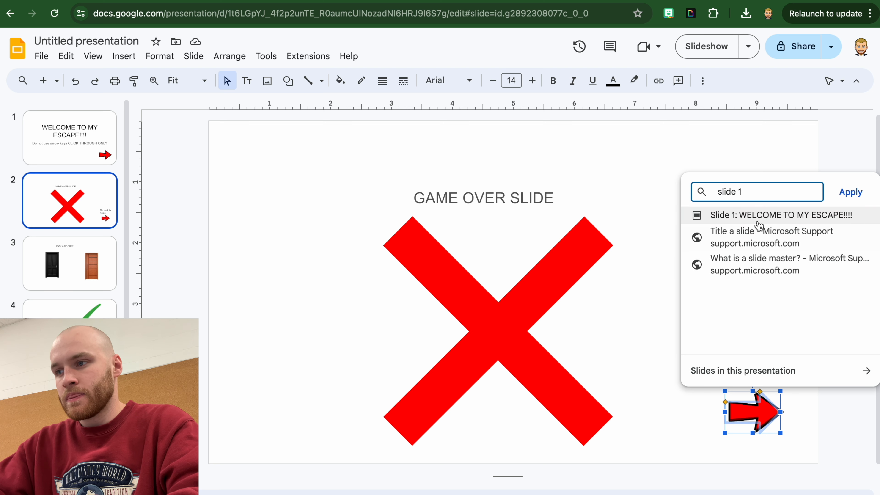
pyautogui.click(757, 215)
pyautogui.click(870, 289)
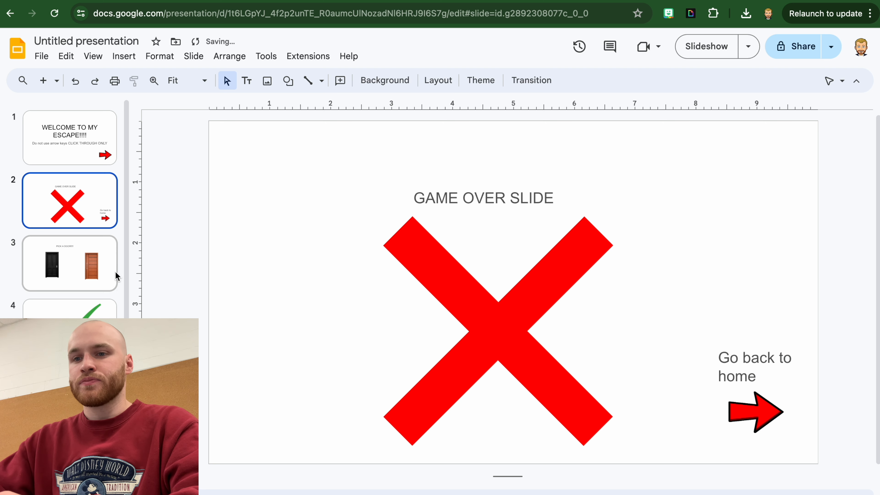
# Present the slideshow from slide 1 and test the wrong-door path through the welcome arrow, the orange door and the game-over slide's home arrow
pyautogui.click(86, 305)
pyautogui.click(77, 136)
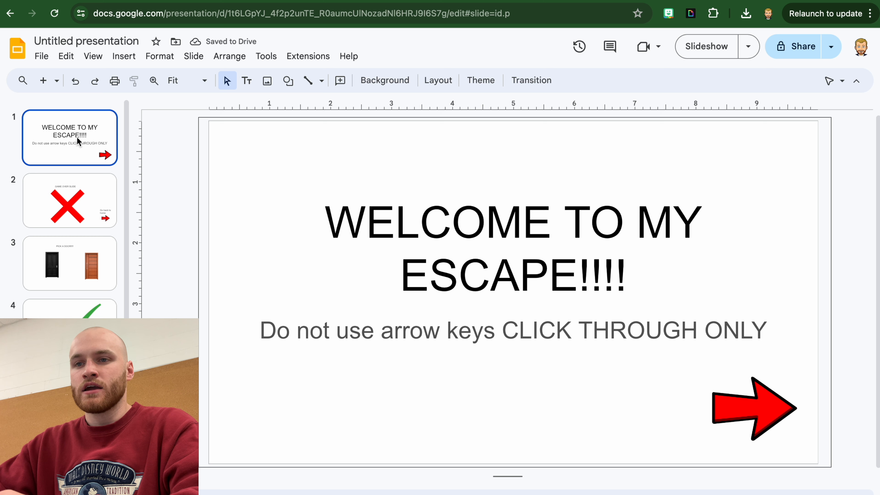
pyautogui.click(706, 49)
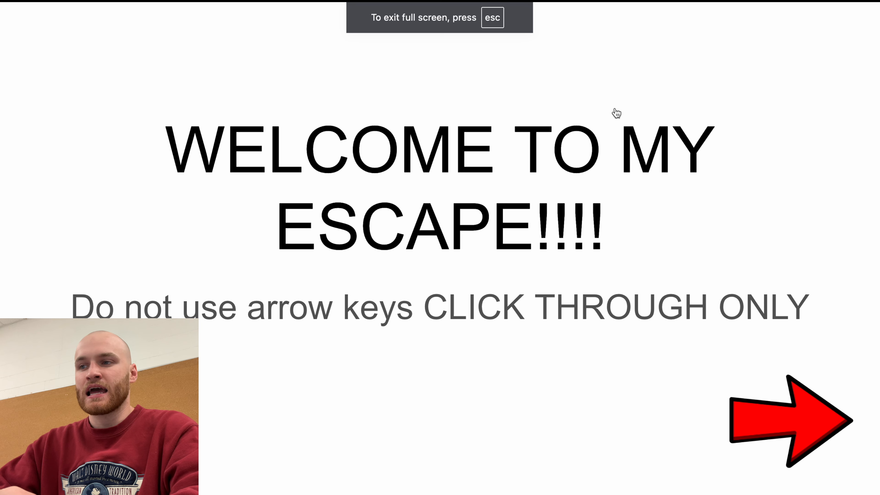
pyautogui.click(784, 415)
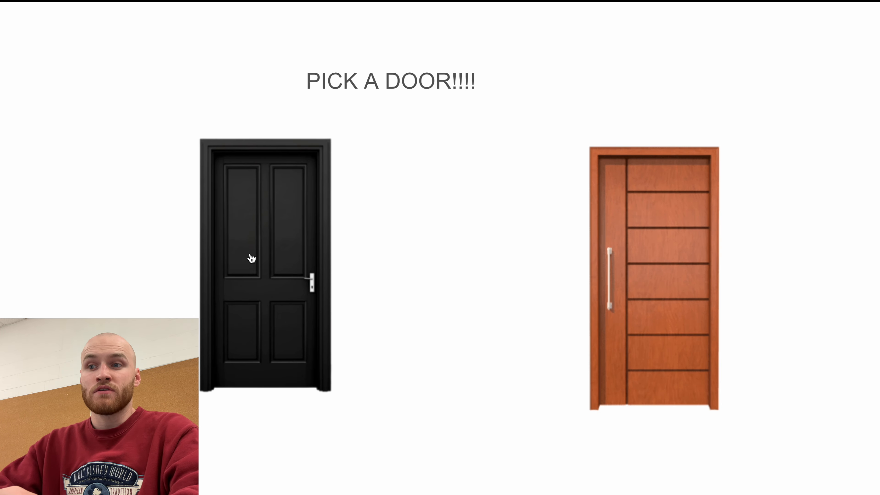
pyautogui.click(625, 207)
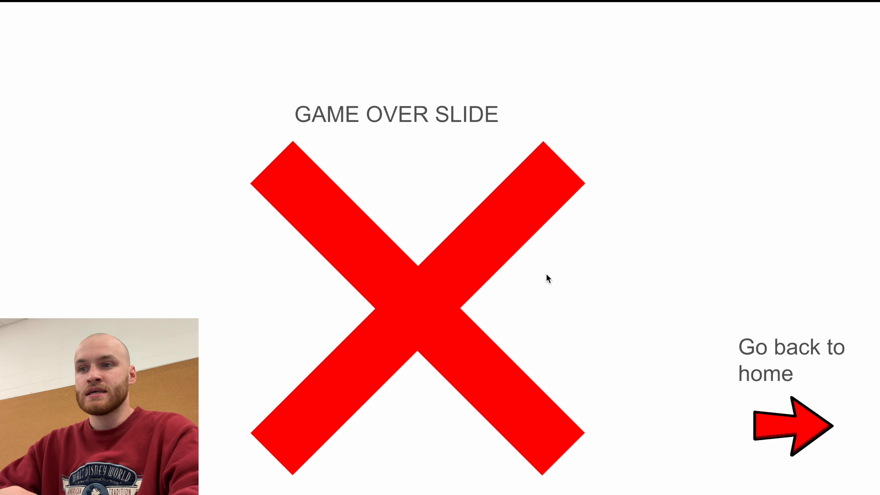
pyautogui.click(809, 423)
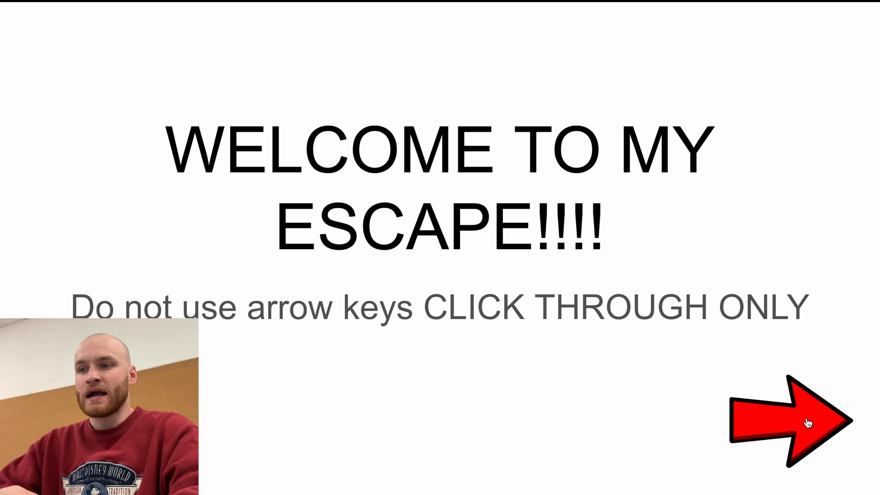